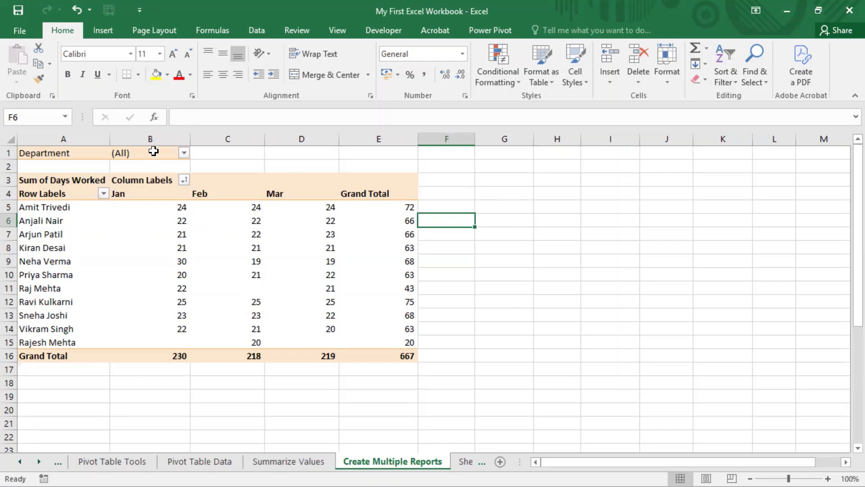
pyautogui.moveTo(153, 139); pyautogui.dragTo(367, 138)
pyautogui.click(492, 192)
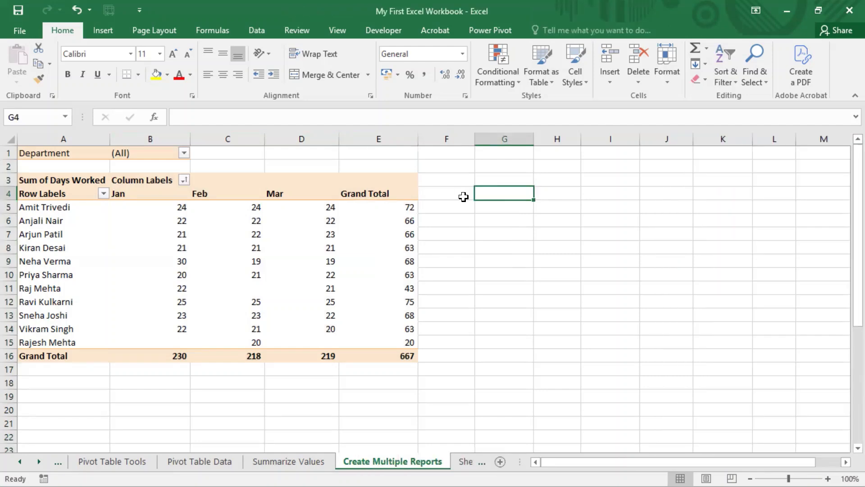
pyautogui.click(454, 187)
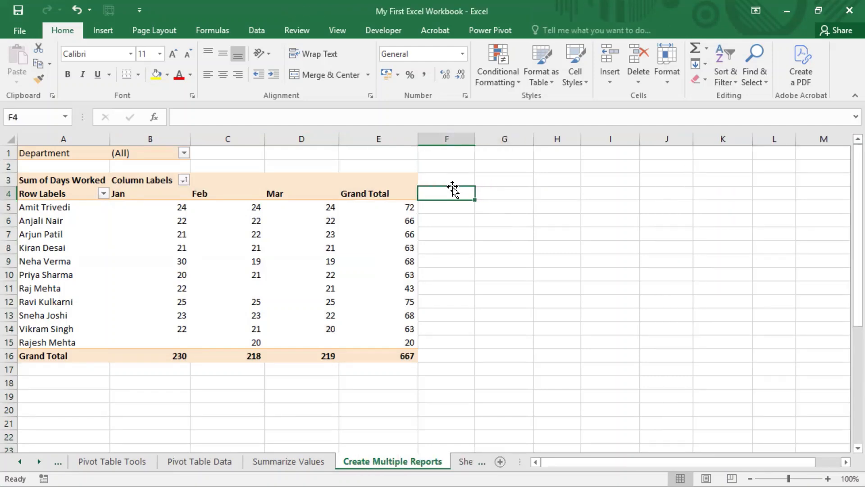
pyautogui.click(495, 178)
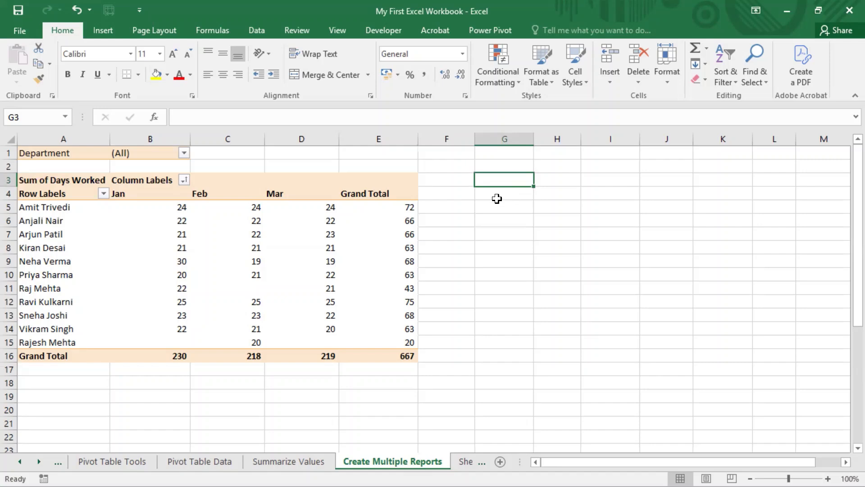
pyautogui.click(139, 157)
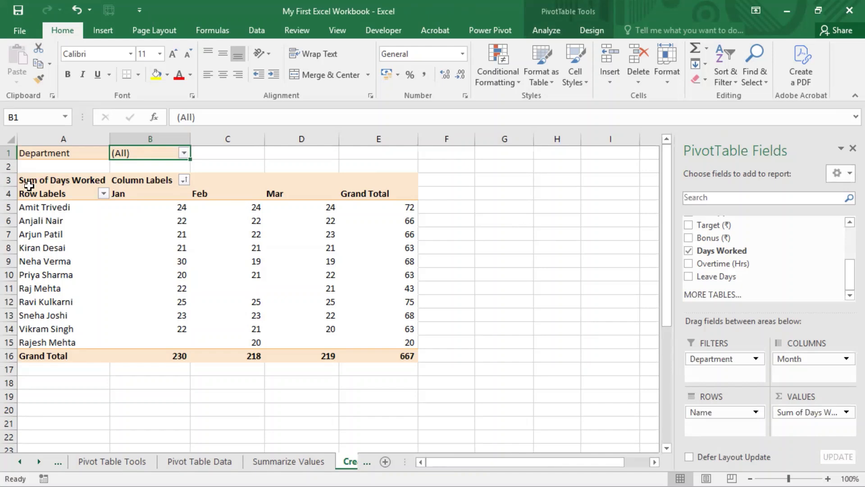
pyautogui.moveTo(49, 149); pyautogui.dragTo(355, 355)
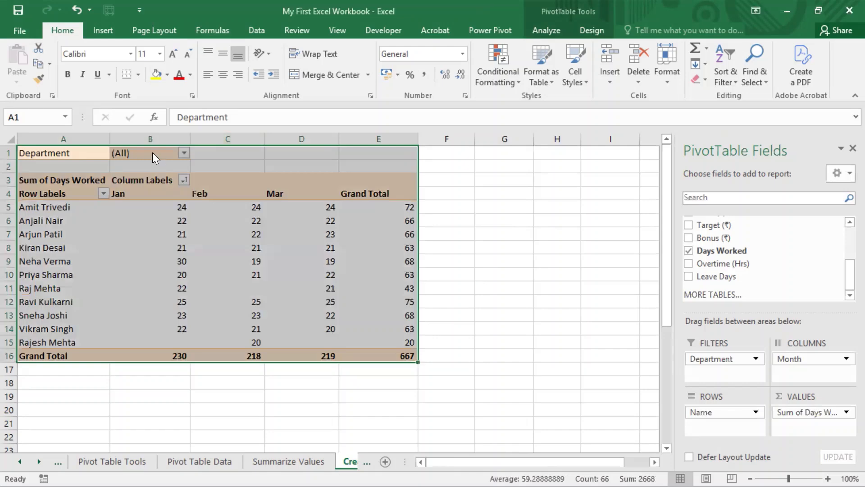
pyautogui.click(152, 152)
pyautogui.moveTo(31, 154); pyautogui.dragTo(140, 154)
pyautogui.click(227, 157)
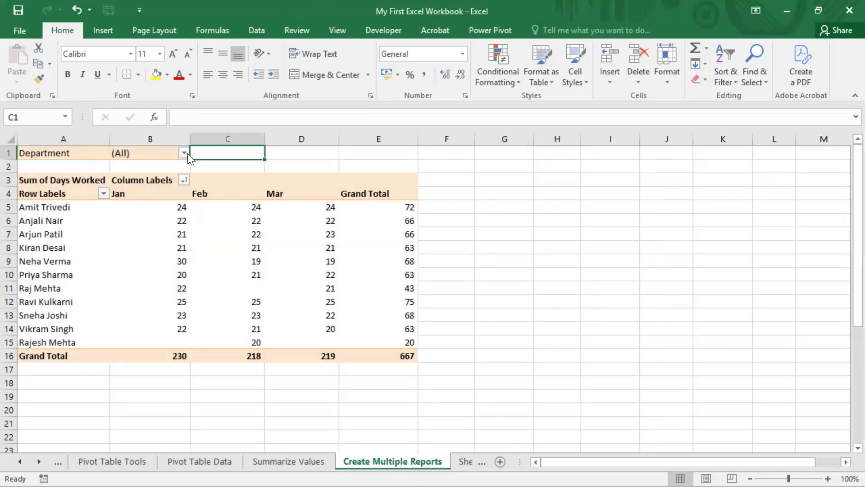
# Step: Review the departments offered in the pivot table's Department filter, leaving the filter unchanged
pyautogui.click(184, 153)
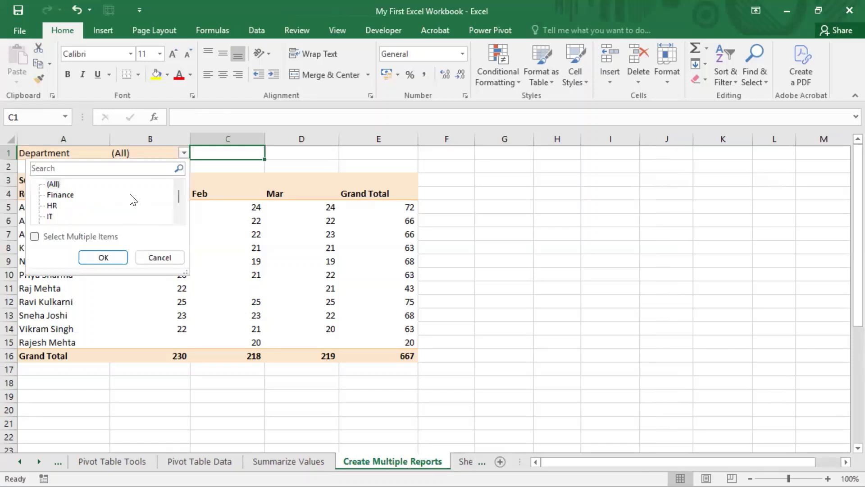
pyautogui.moveTo(179, 194); pyautogui.dragTo(179, 214)
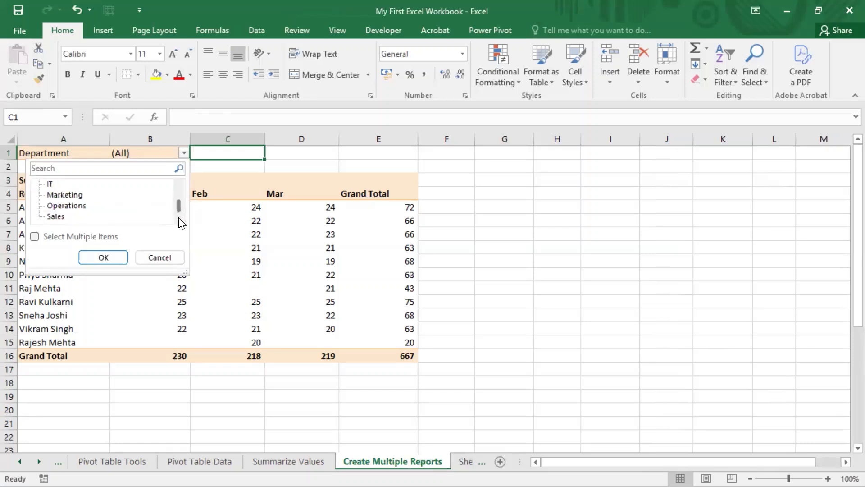
pyautogui.click(297, 201)
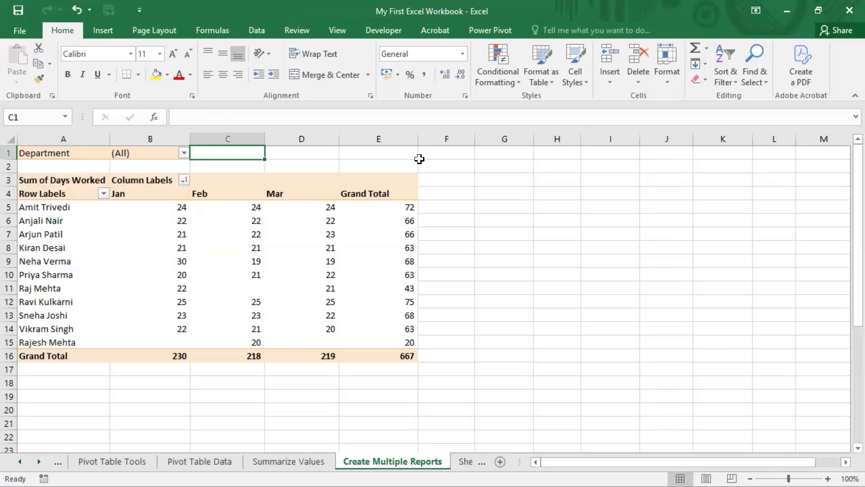
pyautogui.click(460, 176)
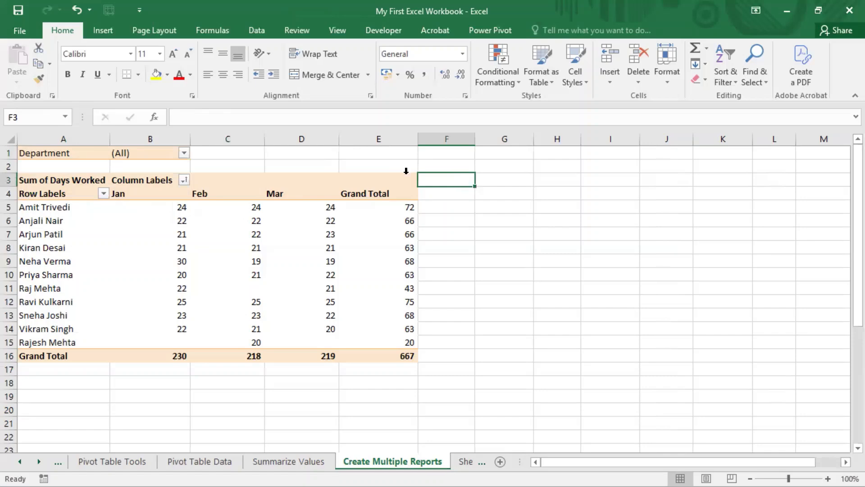
pyautogui.click(218, 221)
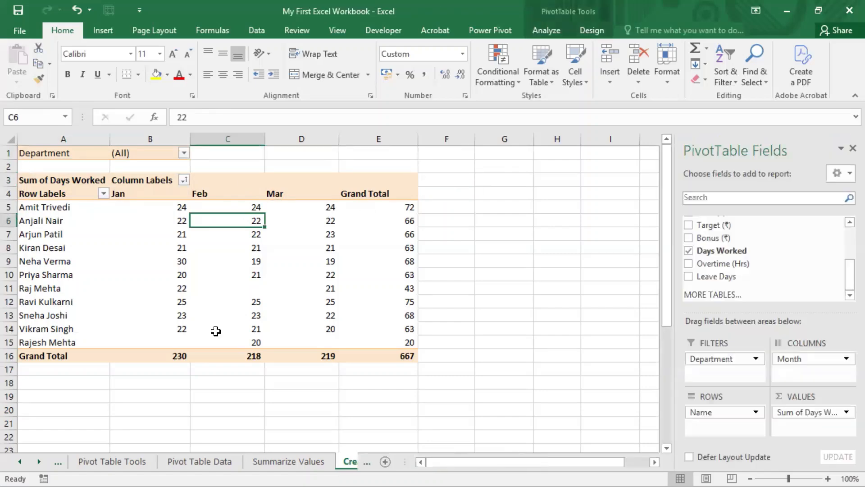
pyautogui.moveTo(299, 309)
pyautogui.click(350, 461)
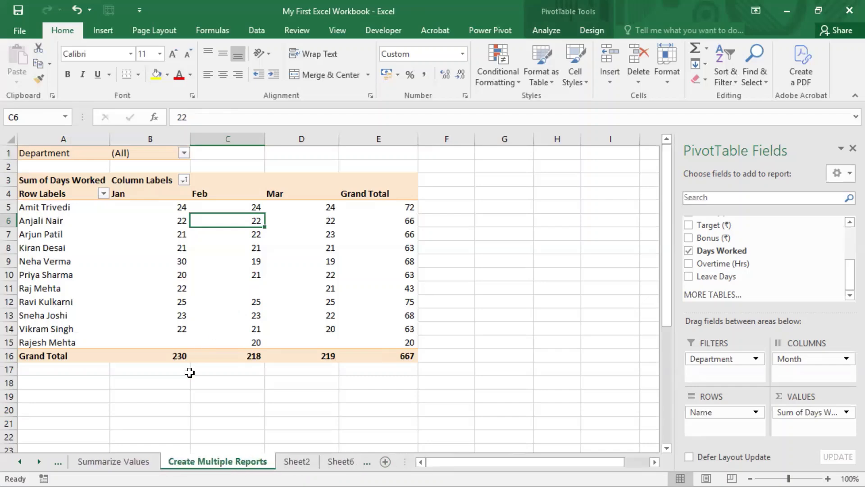
pyautogui.click(494, 206)
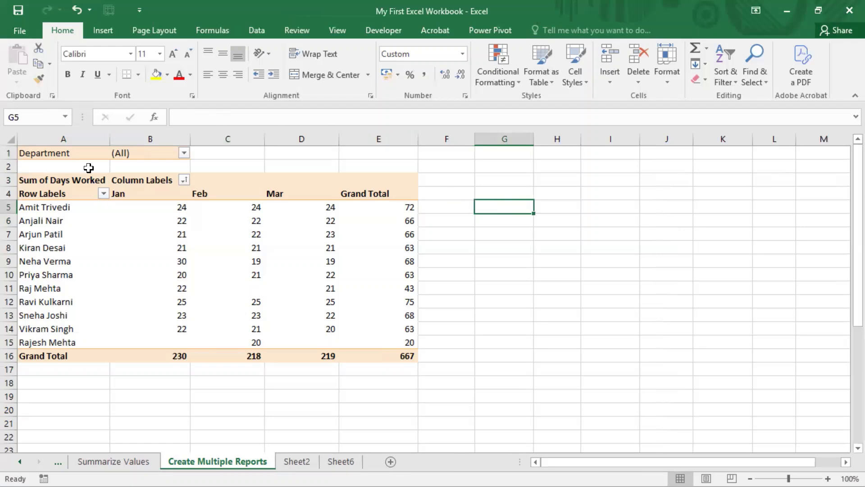
pyautogui.moveTo(58, 153); pyautogui.dragTo(146, 150)
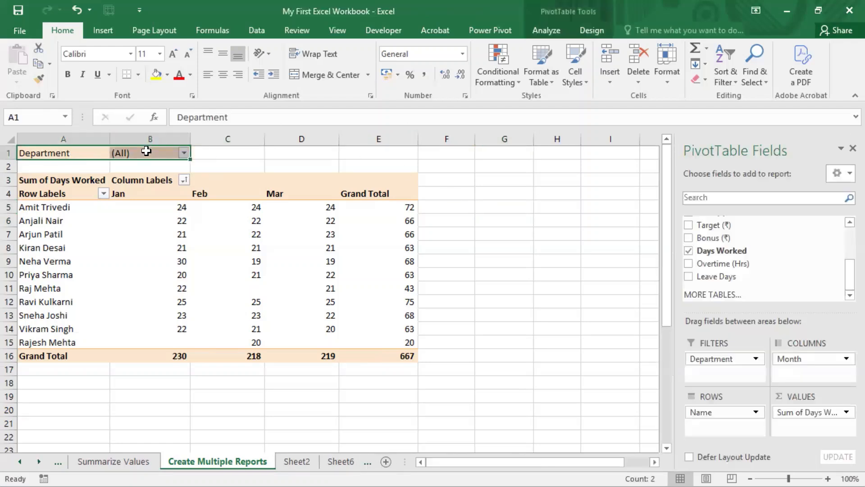
pyautogui.click(147, 151)
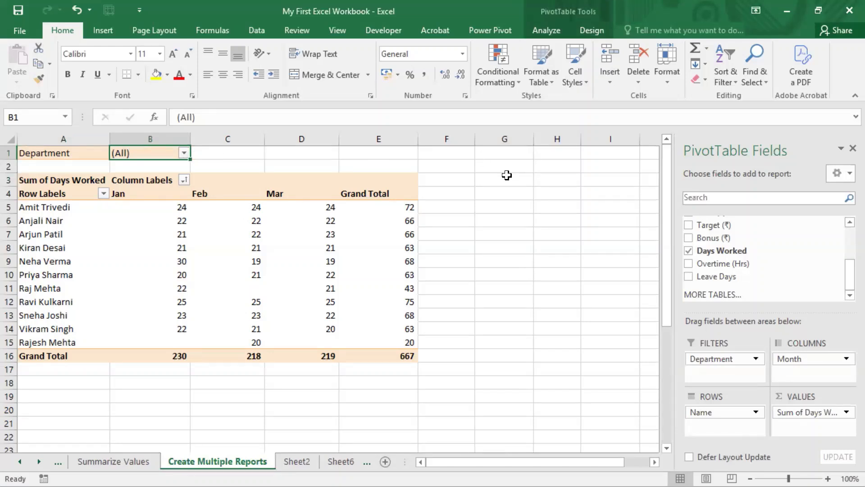
pyautogui.scroll(-2, 506, 174)
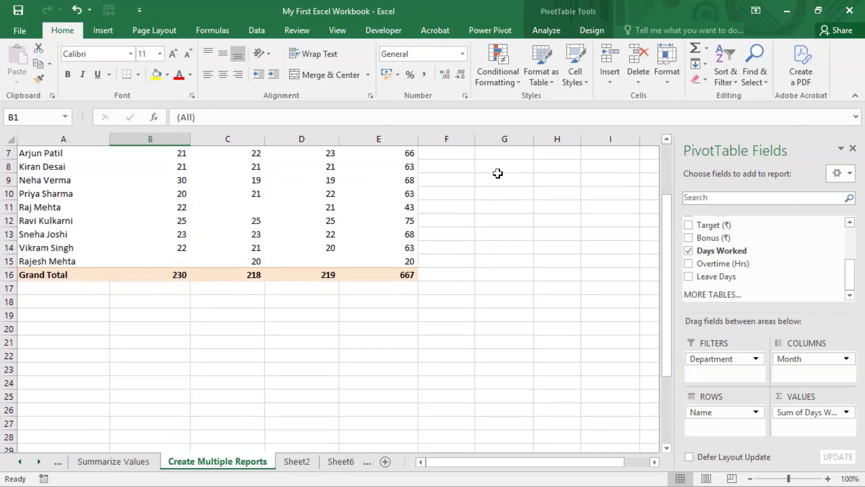
pyautogui.scroll(-2, 497, 173)
pyautogui.scroll(4, 497, 174)
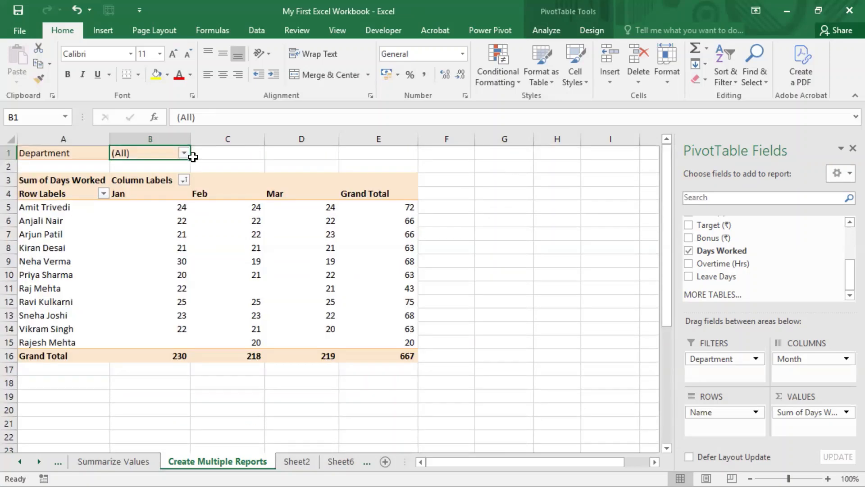
pyautogui.moveTo(65, 151); pyautogui.dragTo(406, 354)
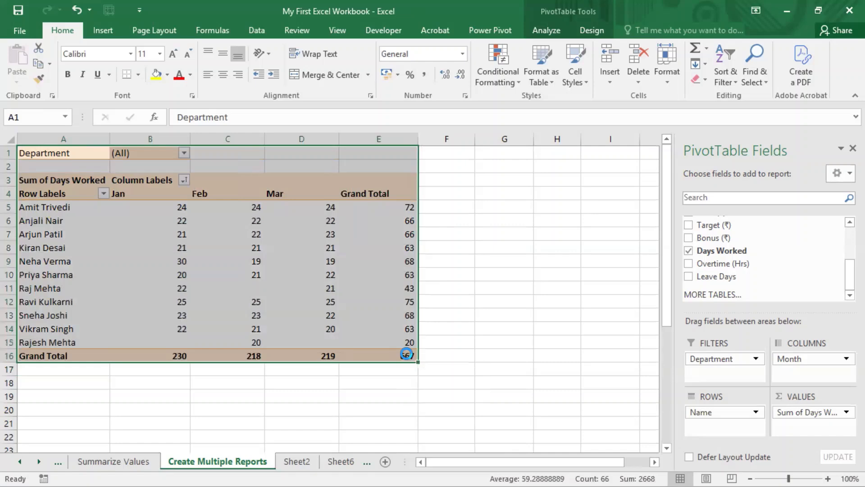
pyautogui.hotkey('ctrl', 'c')
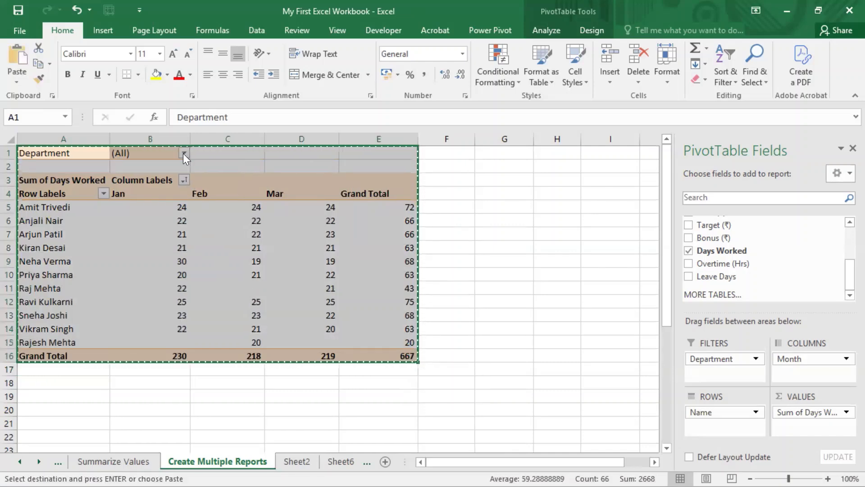
pyautogui.click(183, 153)
pyautogui.press('Escape')
pyautogui.click(486, 193)
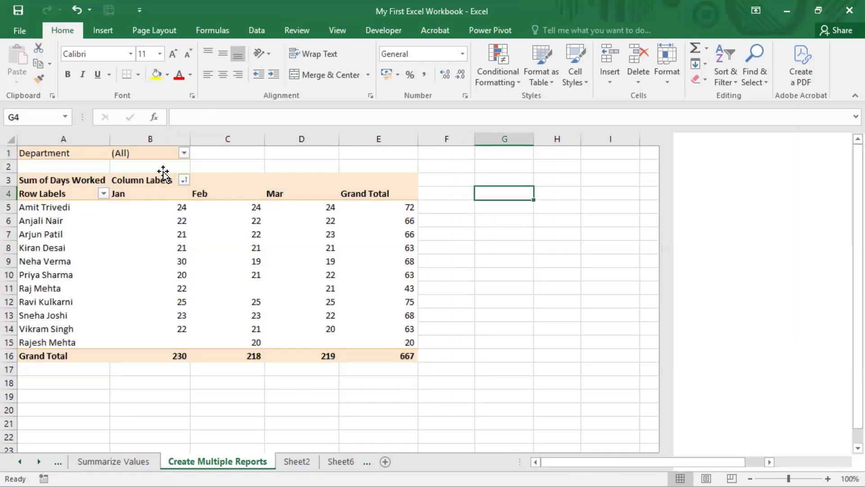
# Step: Filter the pivot table's Department to Finance and copy the filtered report in A1:E6
pyautogui.click(184, 153)
pyautogui.click(63, 197)
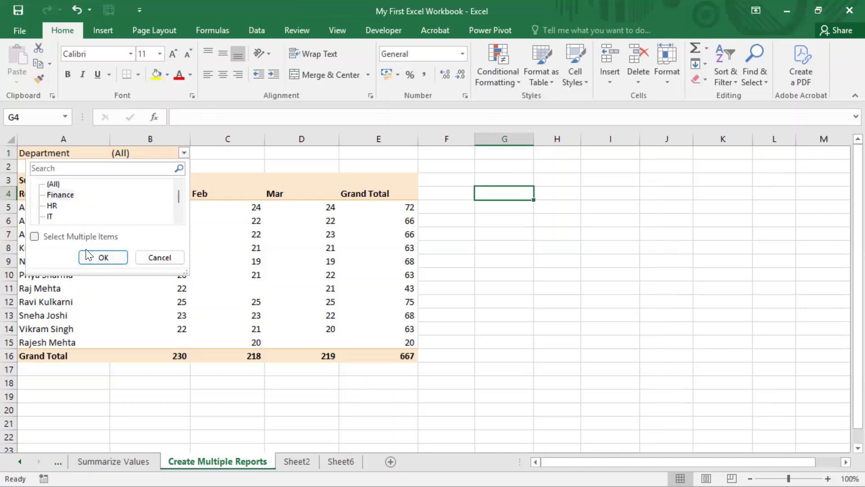
pyautogui.click(107, 262)
pyautogui.moveTo(58, 148); pyautogui.dragTo(404, 224)
pyautogui.hotkey('ctrl', 'c')
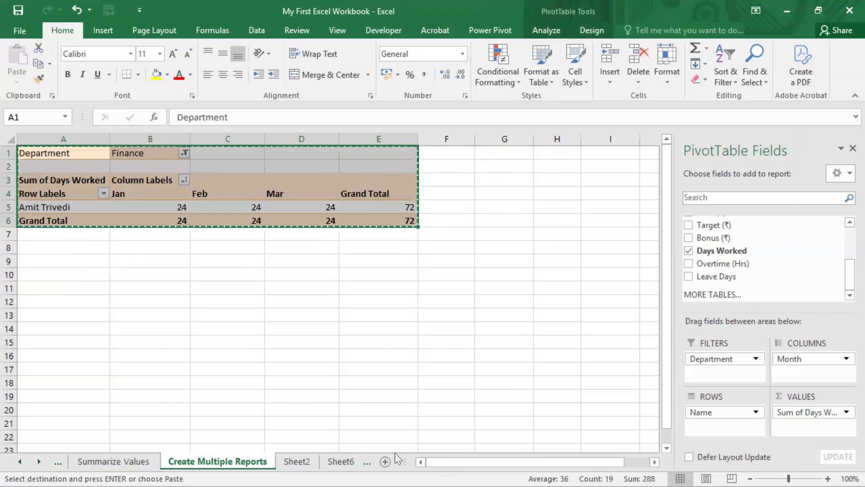
# Step: Insert a new blank worksheet after Create Multiple Reports and paste the copied Finance report at A1
pyautogui.click(386, 461)
pyautogui.click(385, 461)
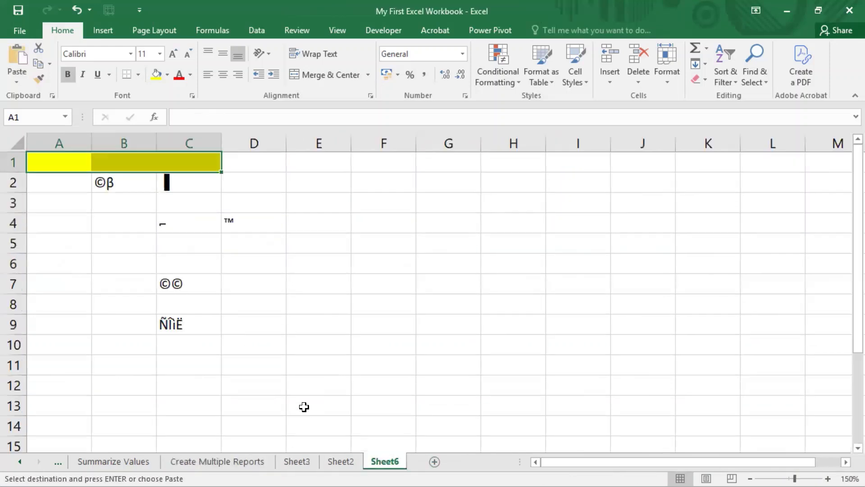
pyautogui.click(297, 460)
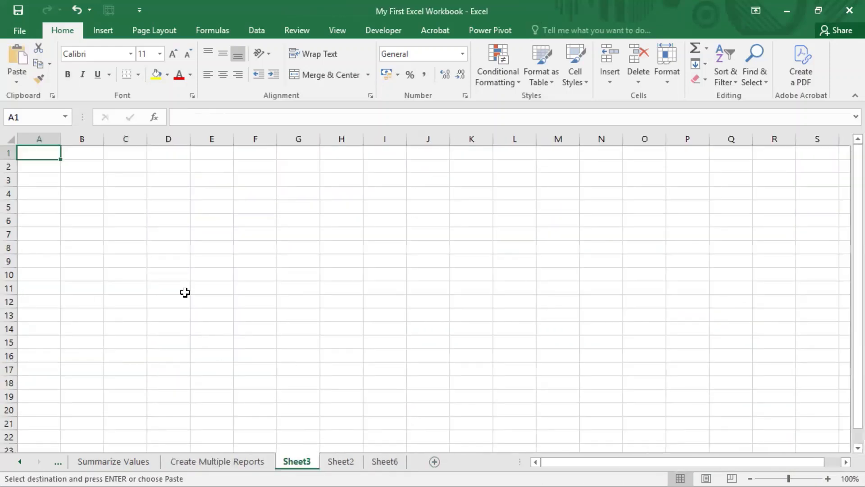
pyautogui.hotkey('ctrl', 'v')
# Step: Filter the pivot table on the Create Multiple Reports sheet to the HR department and copy the report in A1:E7
pyautogui.click(218, 455)
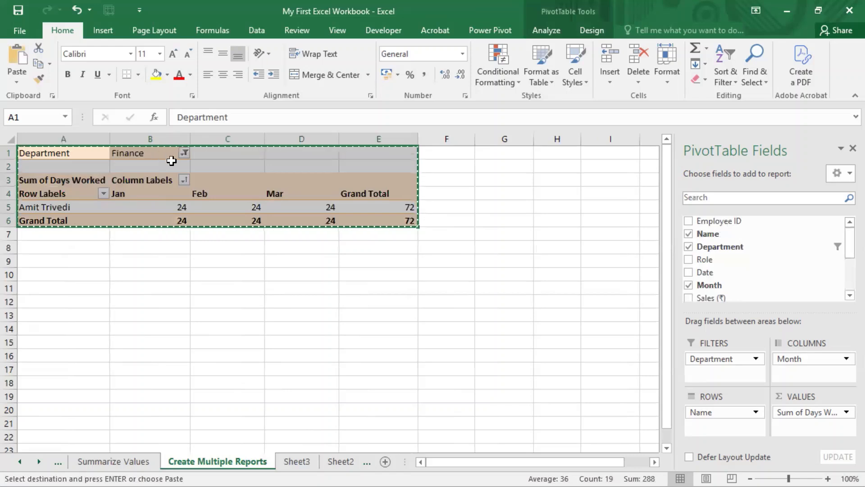
pyautogui.click(184, 153)
pyautogui.click(44, 206)
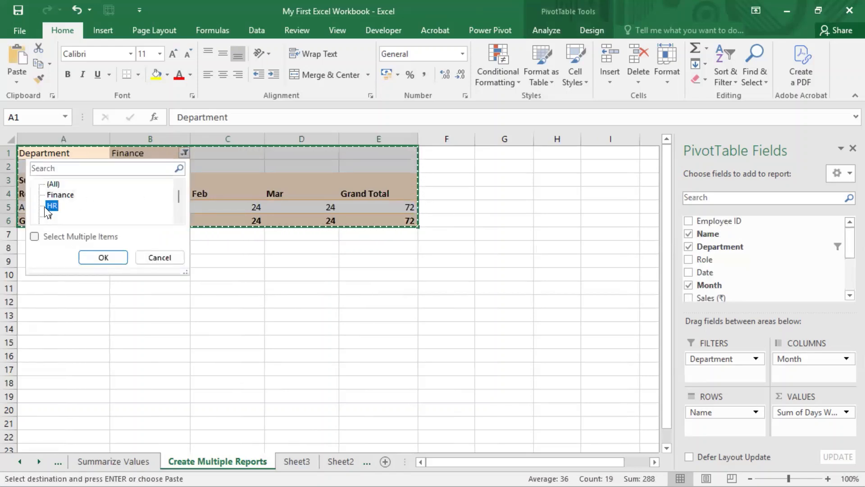
pyautogui.click(115, 258)
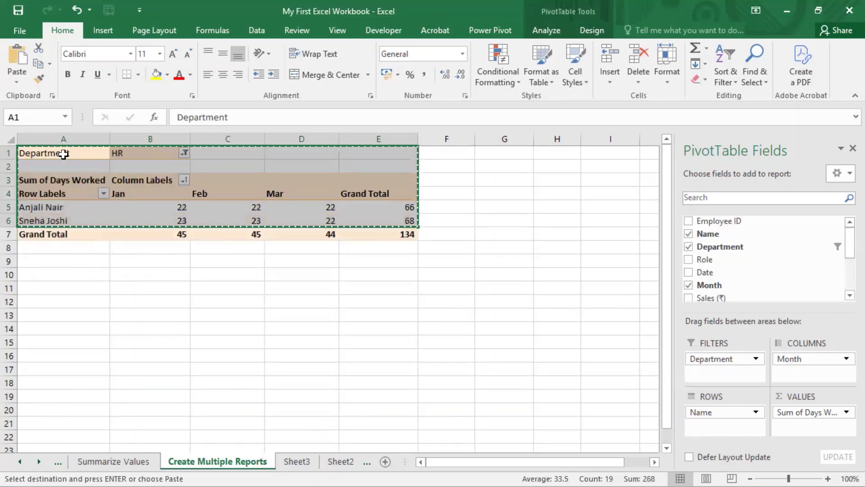
pyautogui.moveTo(64, 153); pyautogui.dragTo(386, 230)
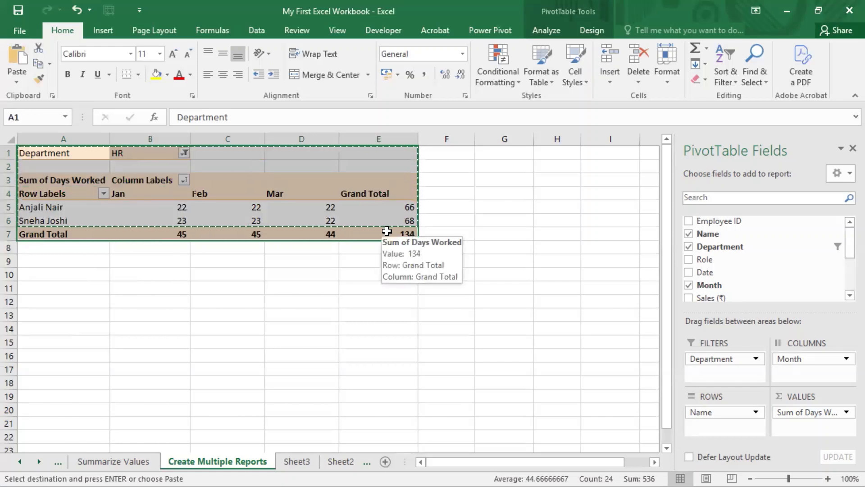
pyautogui.hotkey('ctrl', 'v')
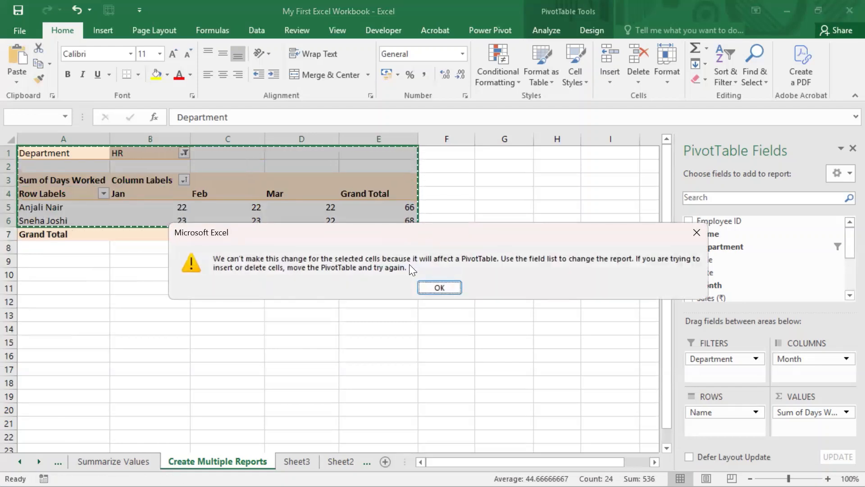
pyautogui.press('Return')
pyautogui.keyDown('shift'); pyautogui.click(412, 231); pyautogui.keyUp('shift')
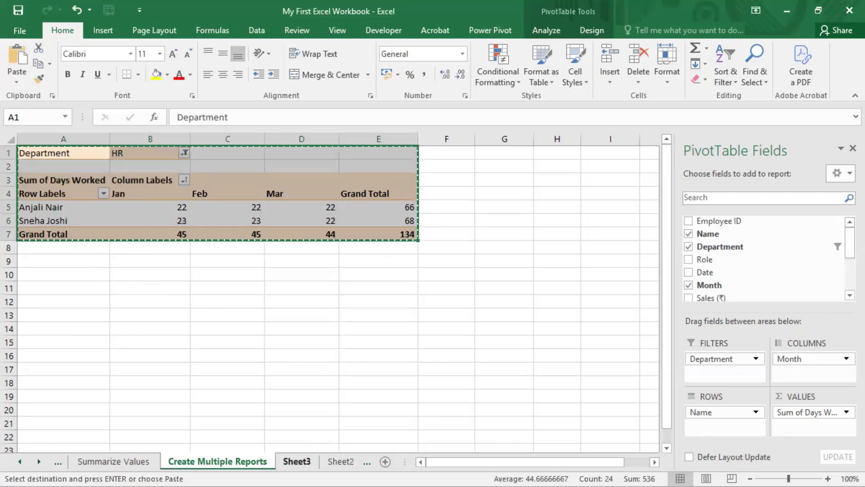
# Step: Insert another new worksheet and paste the copied HR report at A1
pyautogui.click(383, 460)
pyautogui.hotkey('ctrl', 'v')
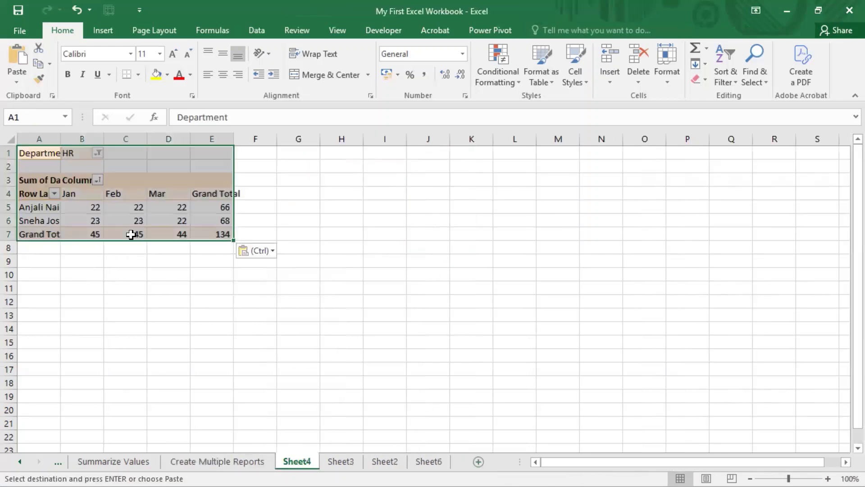
pyautogui.click(180, 322)
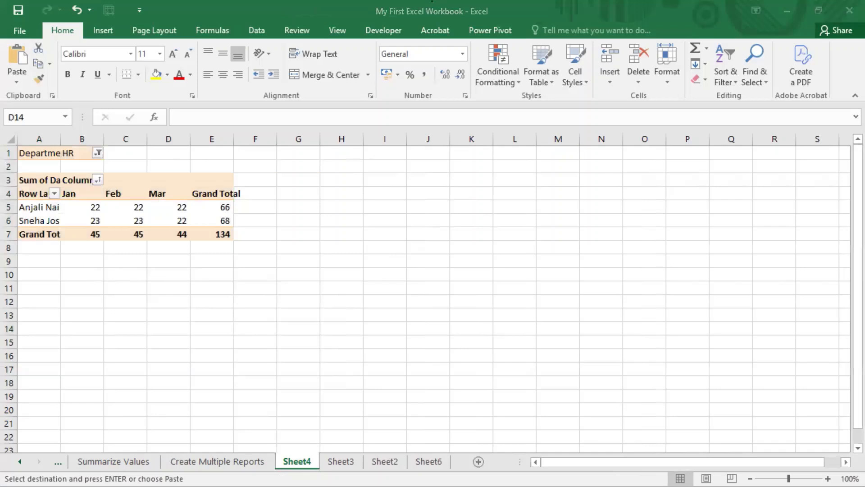
# Step: Review the remaining departments in the pivot table's Department filter on the Create Multiple Reports sheet
pyautogui.click(217, 461)
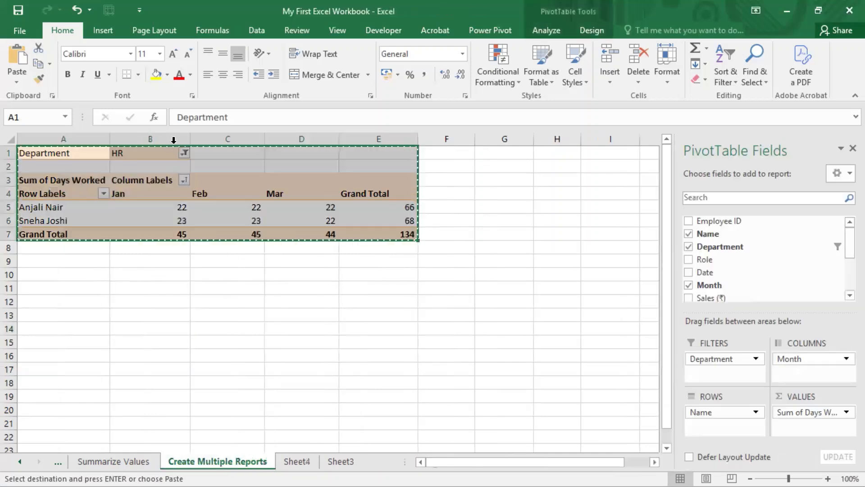
pyautogui.click(184, 153)
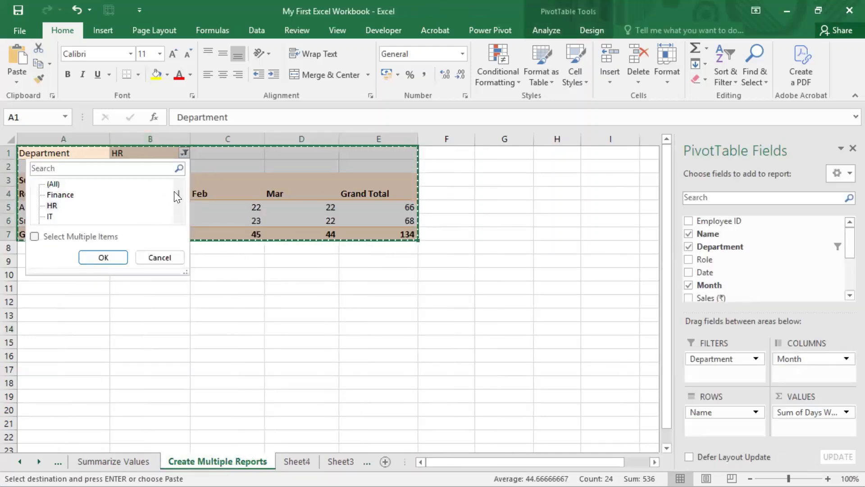
pyautogui.moveTo(177, 193); pyautogui.dragTo(179, 210)
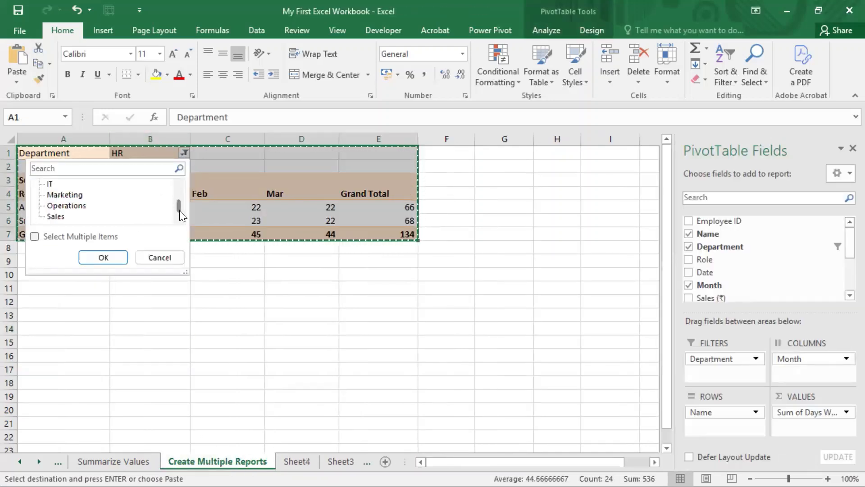
pyautogui.click(262, 266)
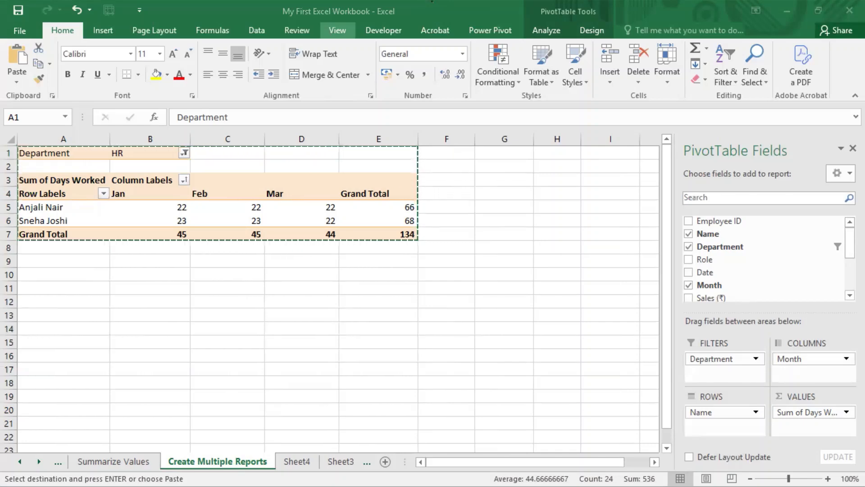
# Step: Delete the Sheet3 worksheet that holds the manually pasted Finance report
pyautogui.click(296, 460)
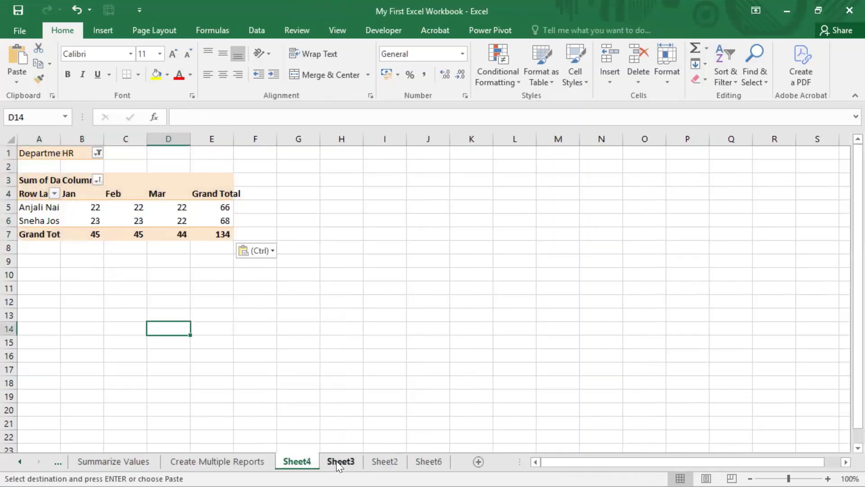
pyautogui.click(336, 460)
pyautogui.rightClick(336, 461)
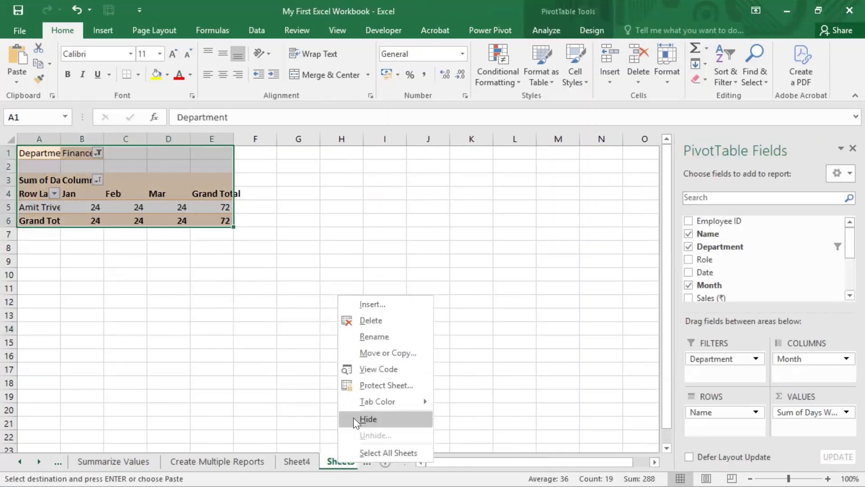
pyautogui.click(377, 321)
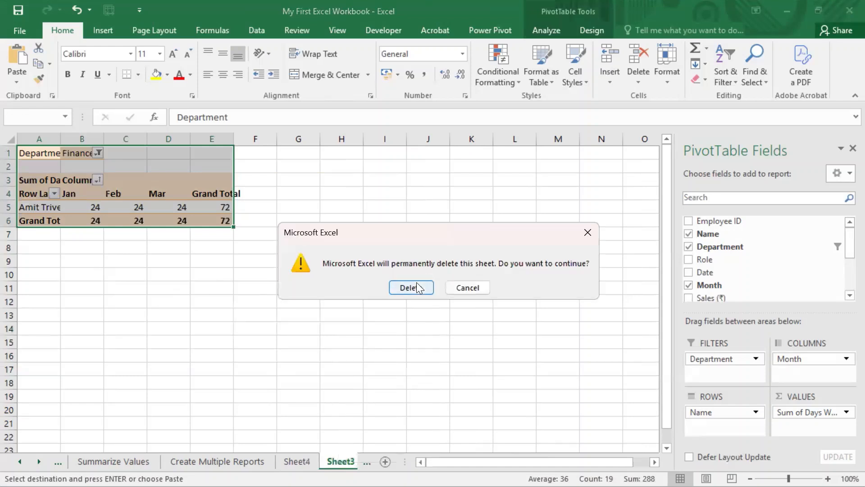
pyautogui.click(411, 287)
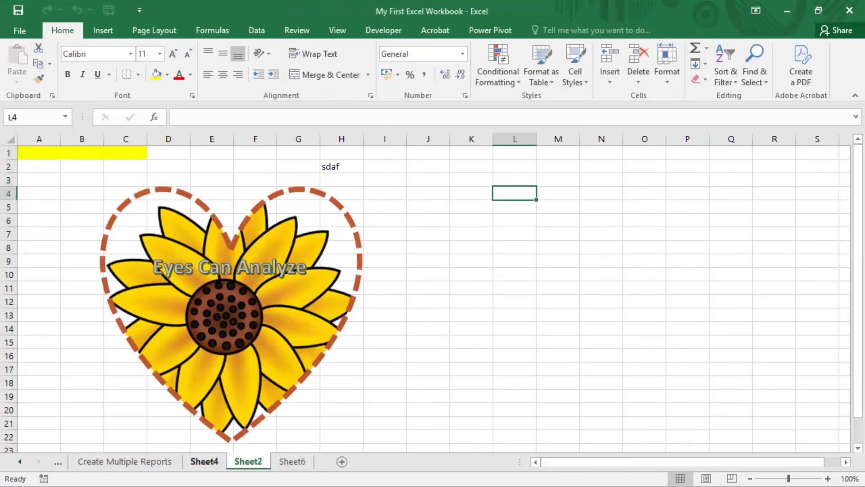
# Step: Delete the Sheet4 worksheet that holds the manually pasted HR report
pyautogui.click(210, 461)
pyautogui.rightClick(210, 461)
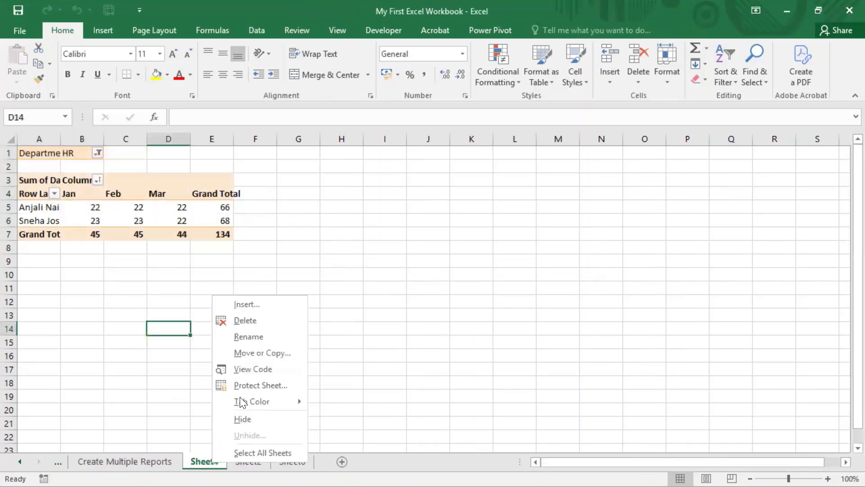
pyautogui.click(255, 321)
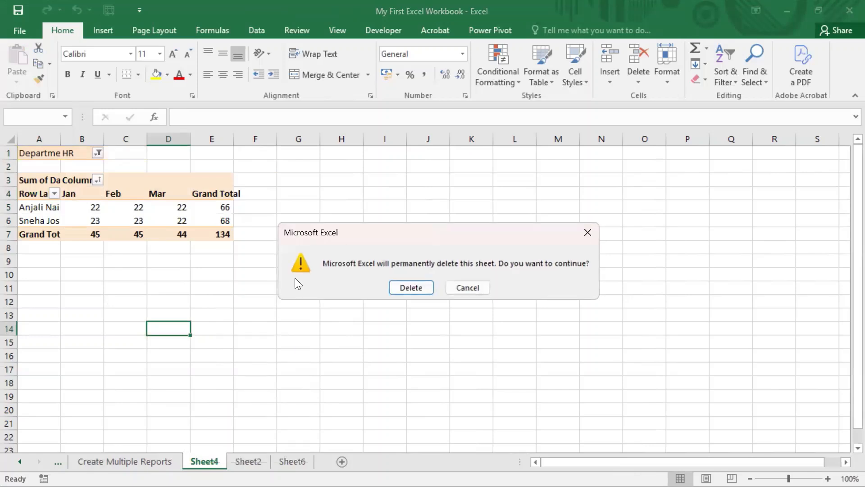
pyautogui.click(420, 242)
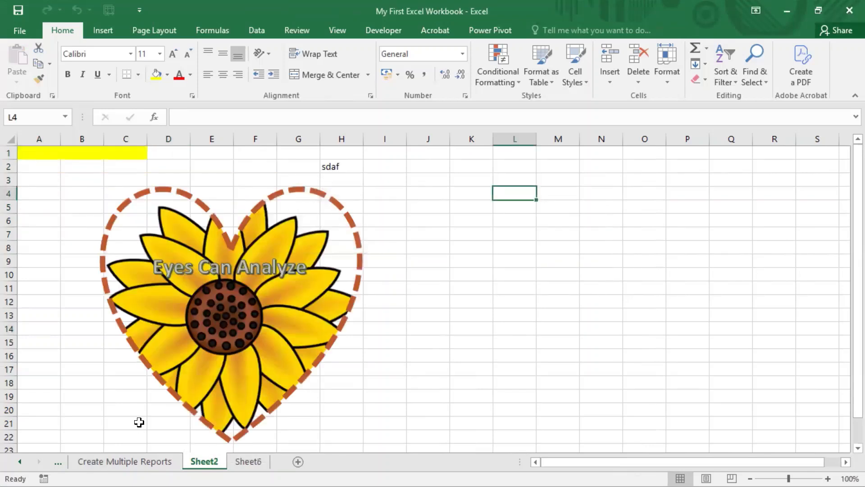
# Step: Reset the Department filter of the pivot table on the Create Multiple Reports sheet to (All)
pyautogui.click(136, 460)
pyautogui.click(168, 286)
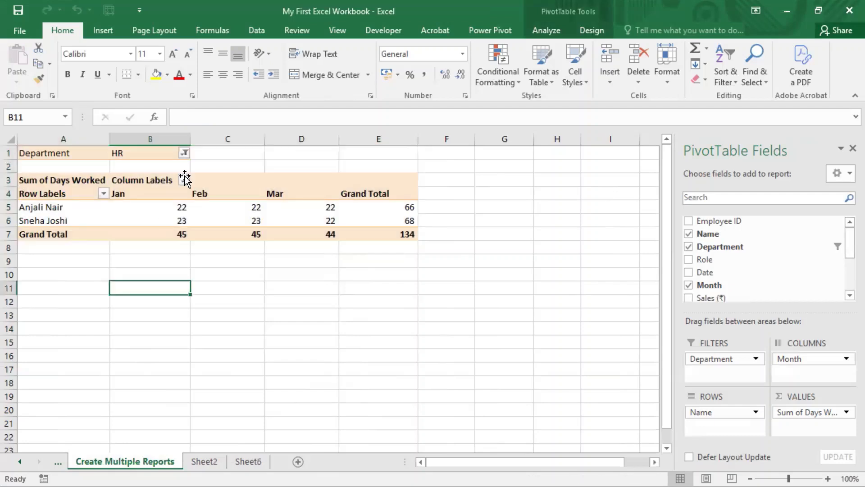
pyautogui.click(184, 152)
pyautogui.click(53, 184)
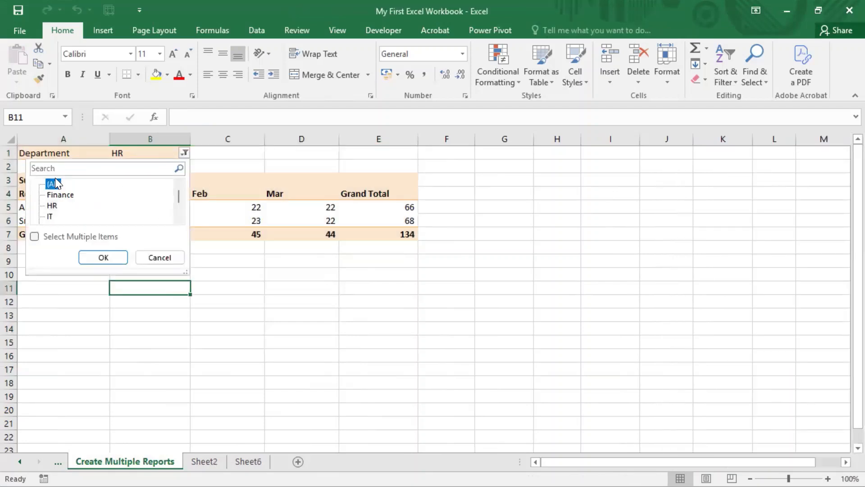
pyautogui.click(110, 258)
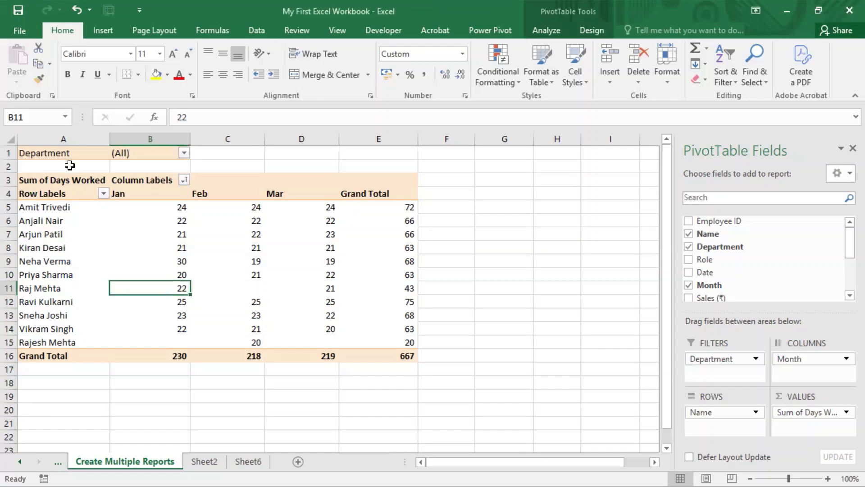
# Step: Generate a separate pivot report worksheet for every department using Show Report Filter Pages on the Department field
pyautogui.click(126, 154)
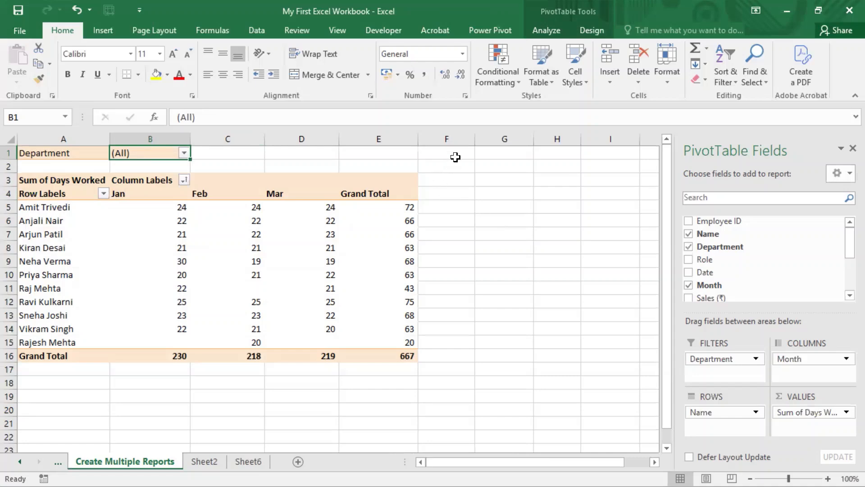
pyautogui.click(546, 30)
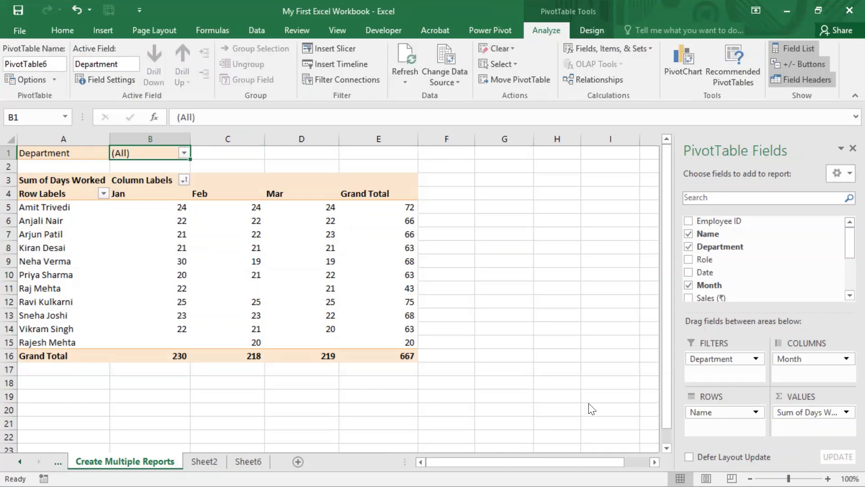
pyautogui.hotkey('ctrl', '2')
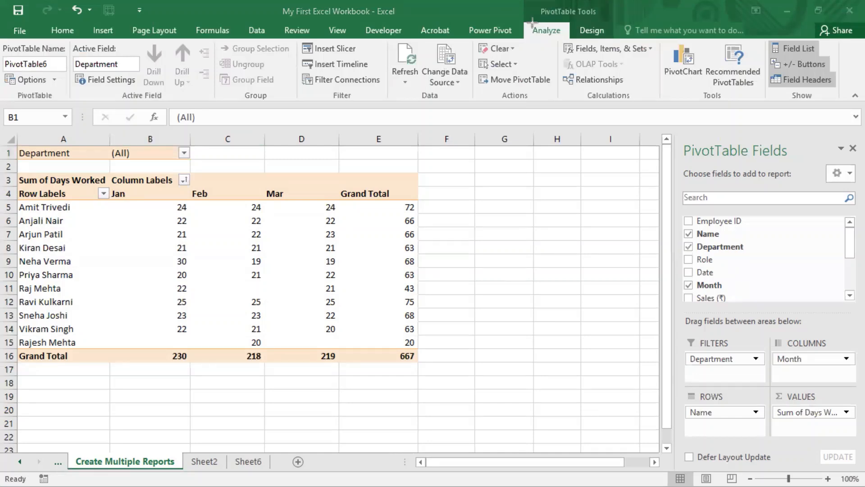
pyautogui.moveTo(523, 24); pyautogui.dragTo(569, 38)
pyautogui.click(53, 79)
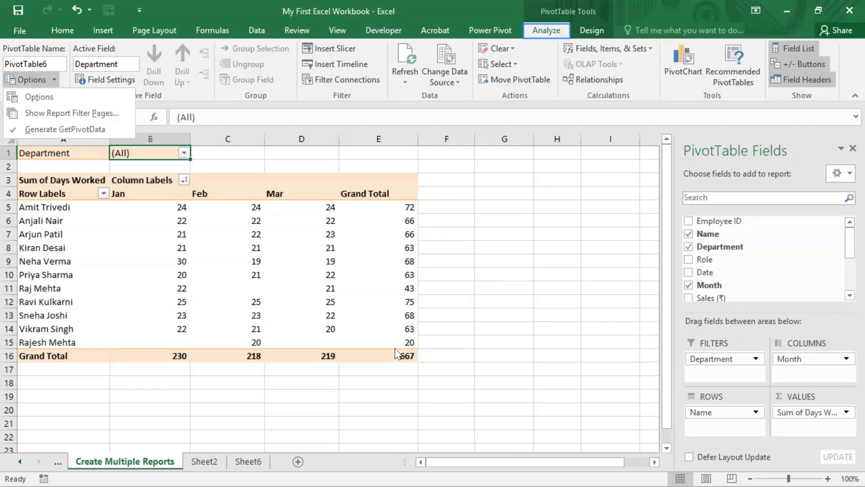
pyautogui.hotkey('ctrl', '2')
pyautogui.moveTo(1, 38); pyautogui.dragTo(72, 103)
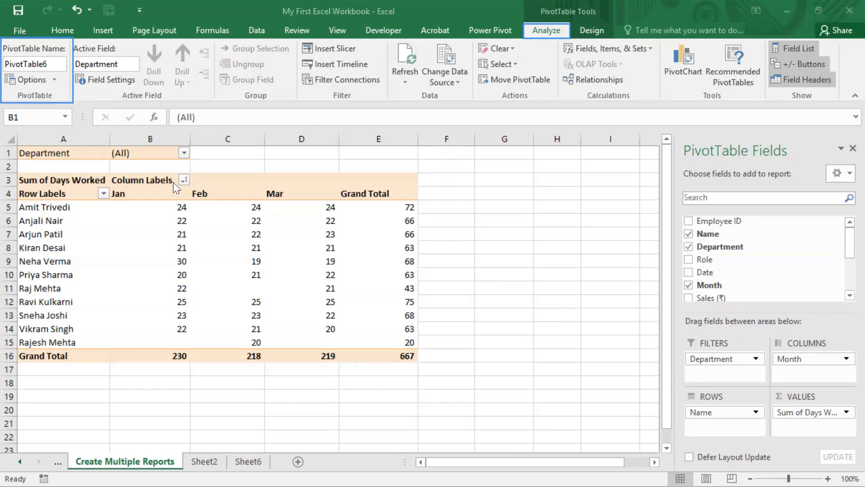
pyautogui.click(55, 80)
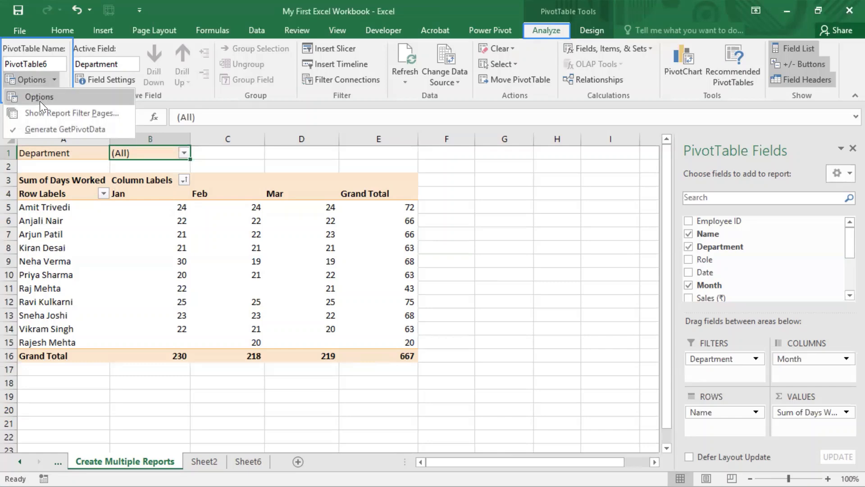
pyautogui.click(88, 113)
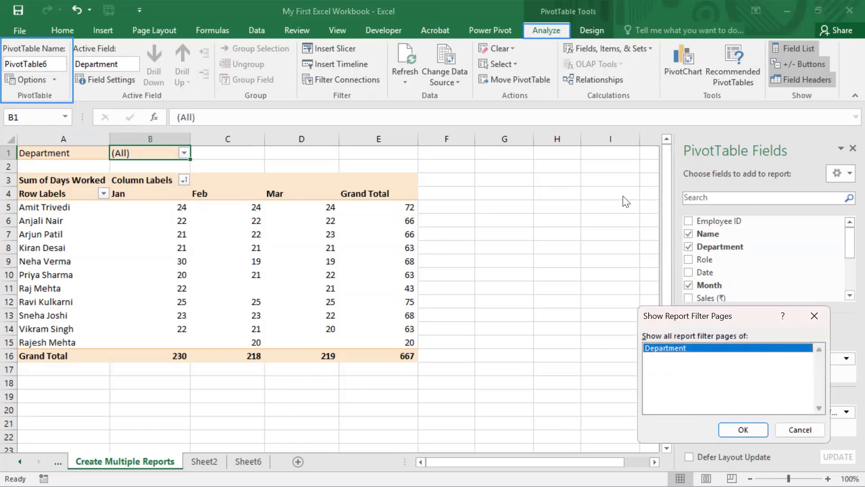
pyautogui.moveTo(692, 317); pyautogui.dragTo(122, 193)
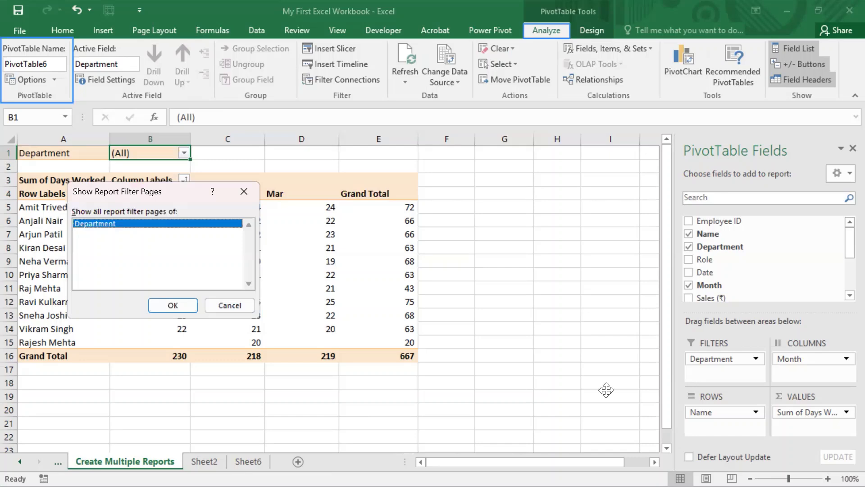
pyautogui.click(180, 446)
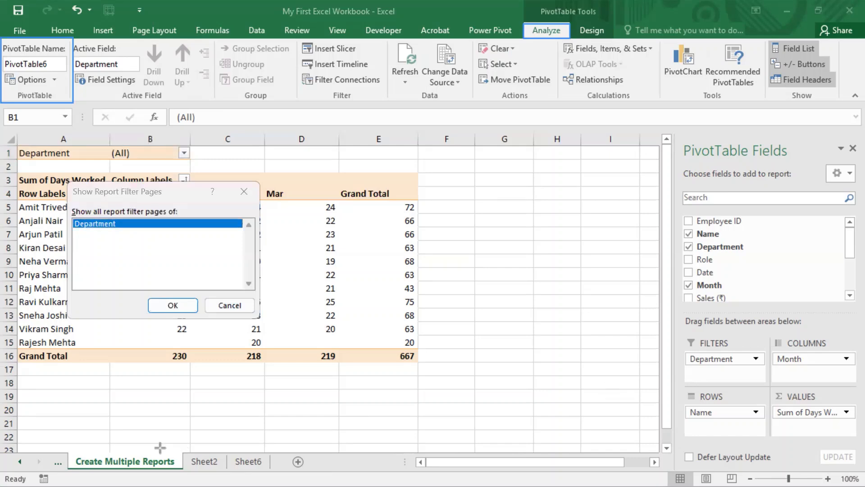
pyautogui.moveTo(174, 443)
pyautogui.mouseDown()
pyautogui.moveTo(211, 484)
pyautogui.moveTo(295, 484)
pyautogui.moveTo(284, 472)
pyautogui.mouseUp()
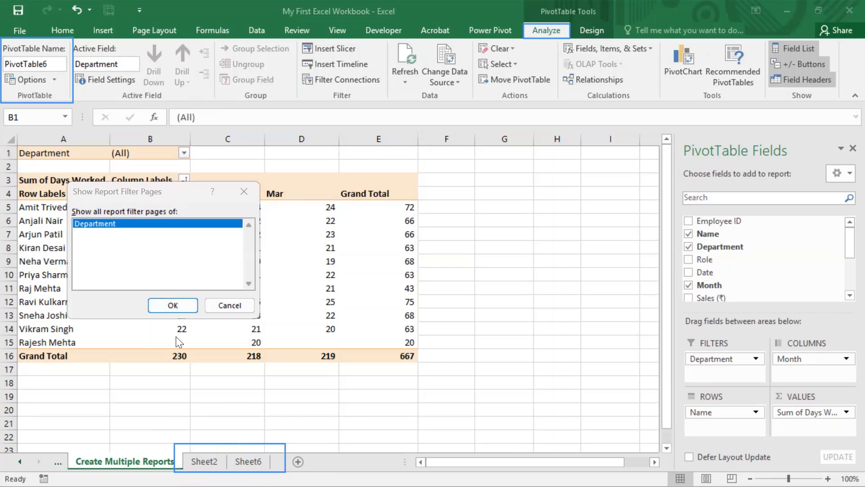
pyautogui.click(172, 305)
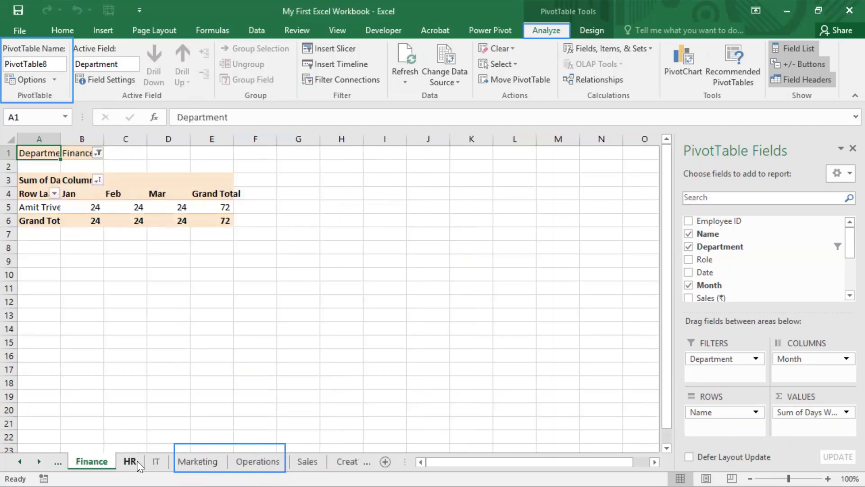
# Step: Review the generated department worksheets, including HR, IT, Marketing, Operations and Sales, against the original Create Multiple Reports pivot table
pyautogui.click(129, 461)
pyautogui.click(162, 459)
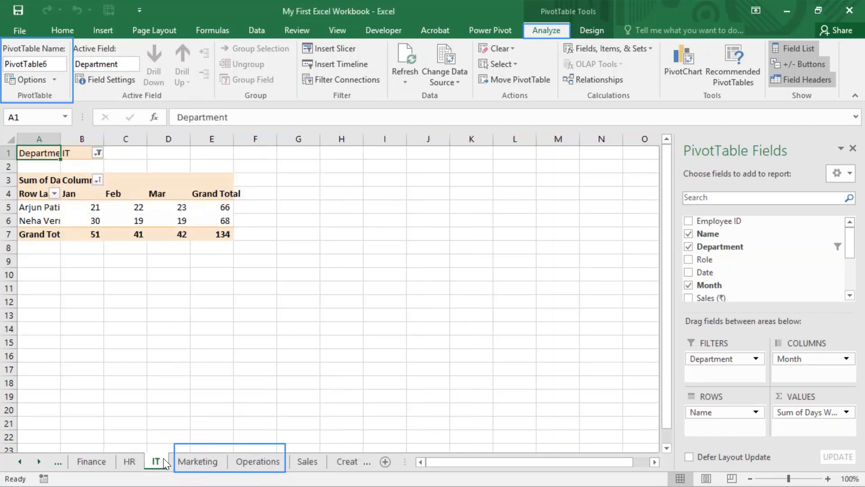
pyautogui.click(199, 460)
pyautogui.click(260, 461)
pyautogui.click(299, 459)
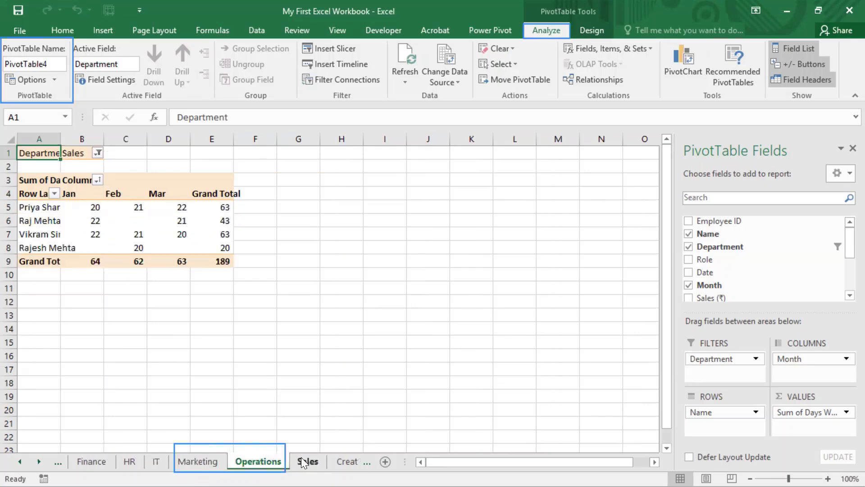
pyautogui.click(347, 460)
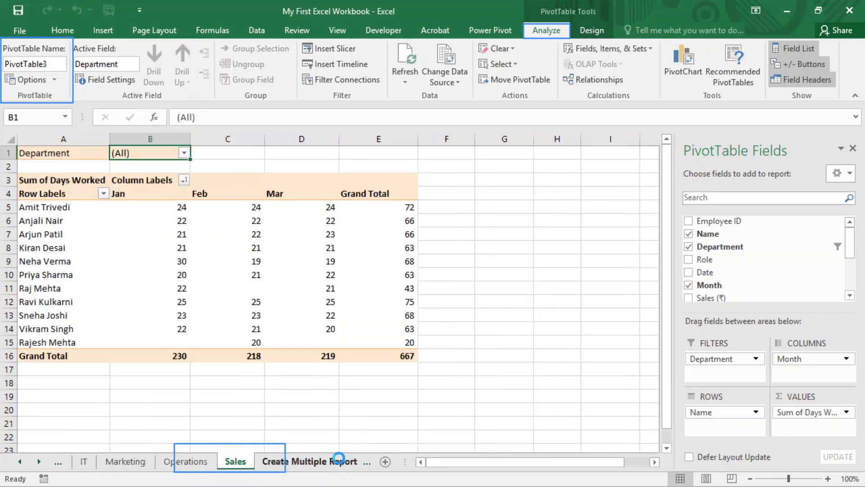
pyautogui.click(205, 458)
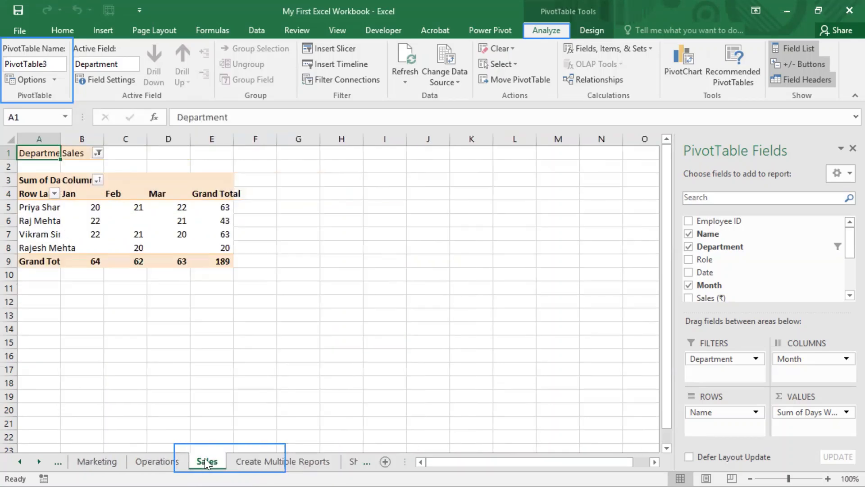
pyautogui.rightClick(204, 458)
pyautogui.click(97, 461)
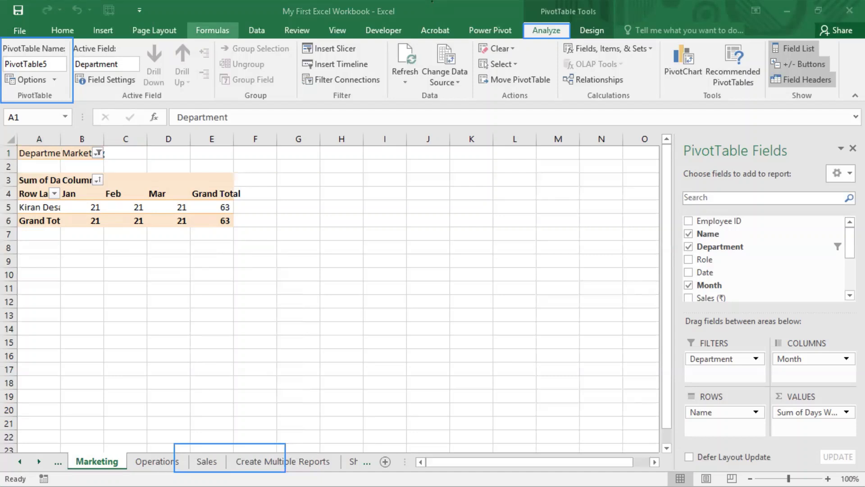
pyautogui.click(86, 153)
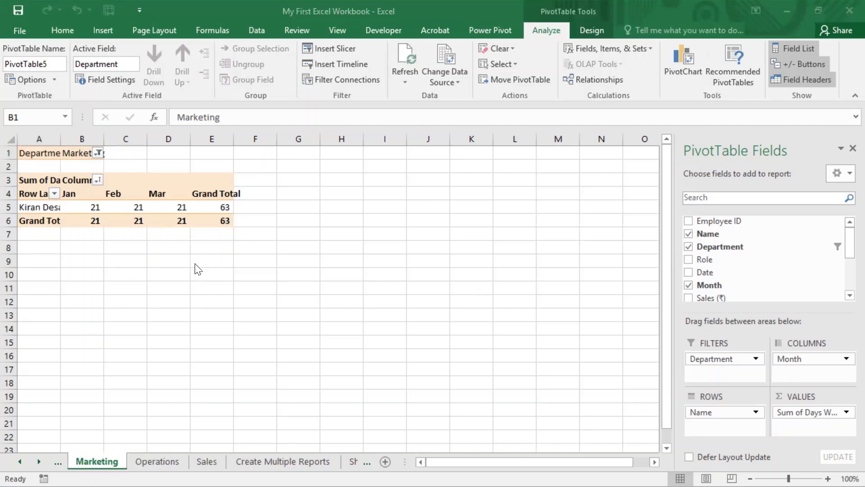
pyautogui.click(21, 462)
pyautogui.click(21, 462)
pyautogui.click(20, 463)
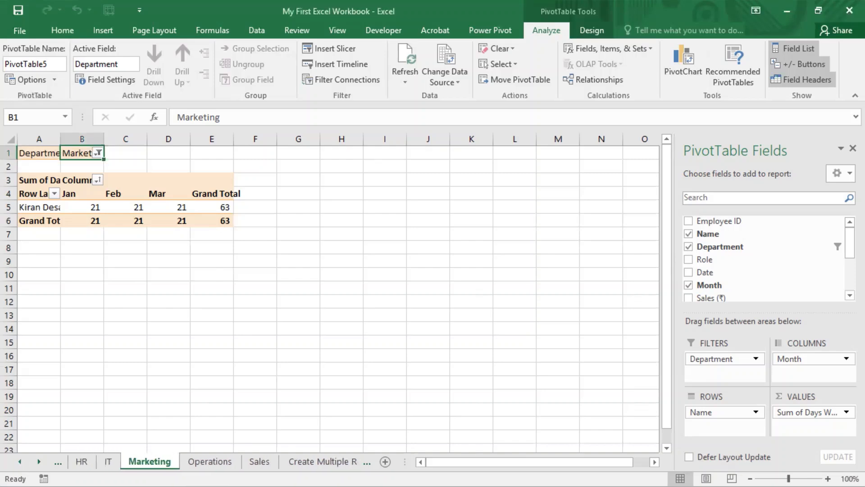
pyautogui.click(21, 462)
pyautogui.click(21, 463)
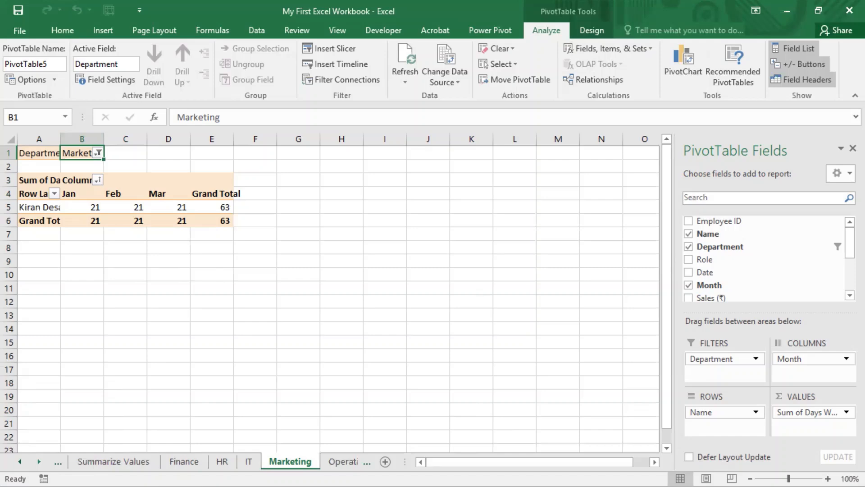
# Step: Return to the Create Multiple Reports sheet and check which fields Show Report Filter Pages offers for its pivot table
pyautogui.click(38, 461)
pyautogui.click(39, 461)
pyautogui.click(39, 461)
pyautogui.click(39, 461)
pyautogui.click(283, 462)
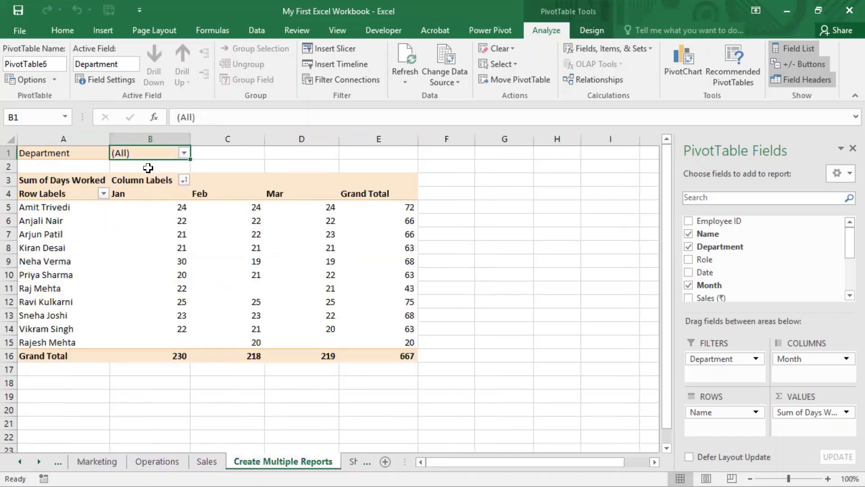
pyautogui.click(53, 79)
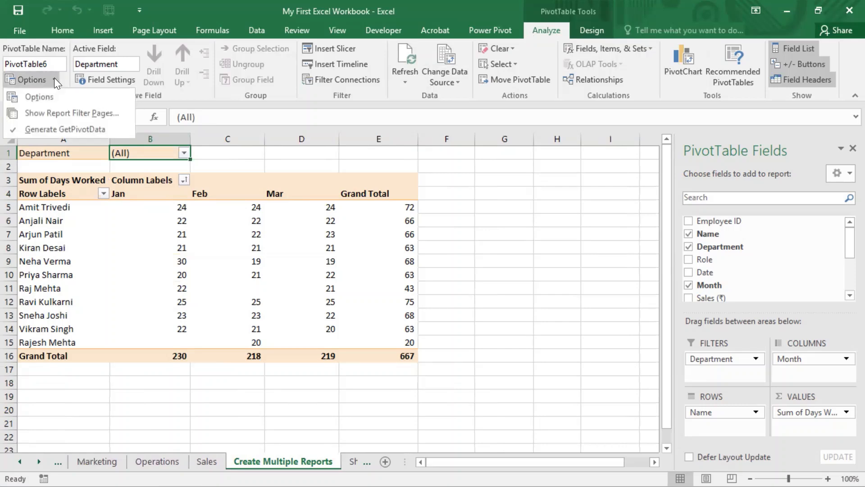
pyautogui.click(55, 114)
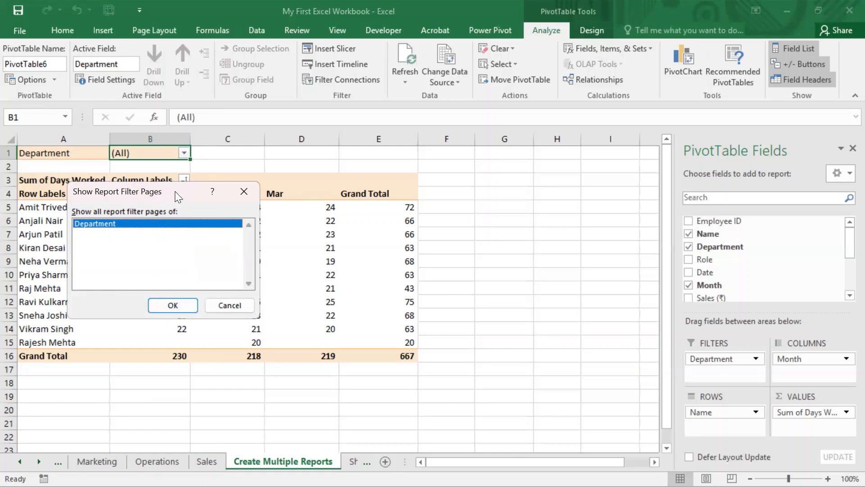
pyautogui.click(228, 305)
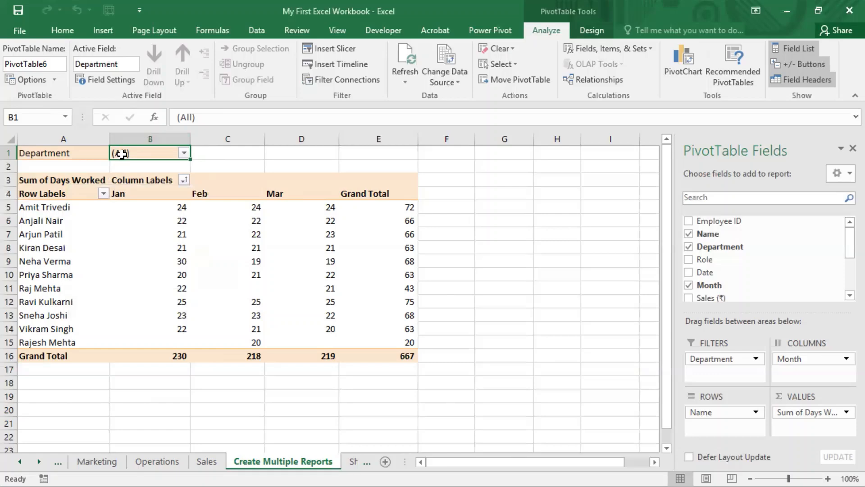
# Step: Check the list of departments in the Department filter of the Create Multiple Reports pivot table, keeping (All) selected
pyautogui.click(183, 154)
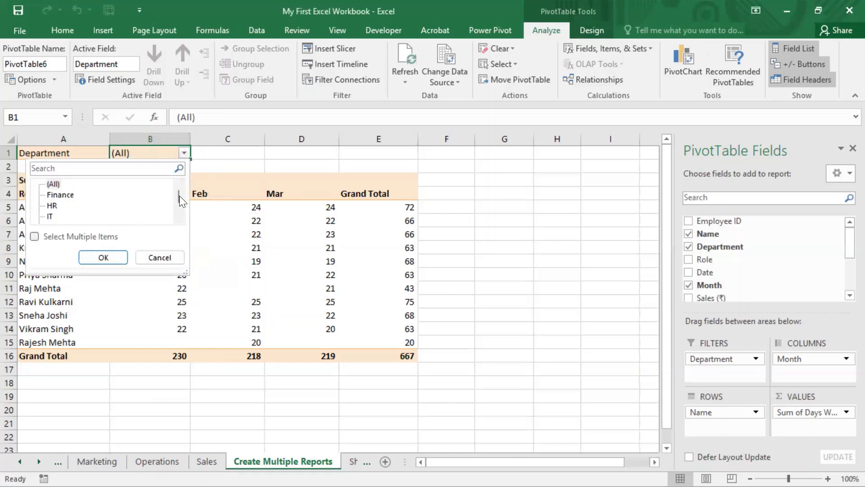
pyautogui.scroll(-1, 178, 193)
pyautogui.click(260, 221)
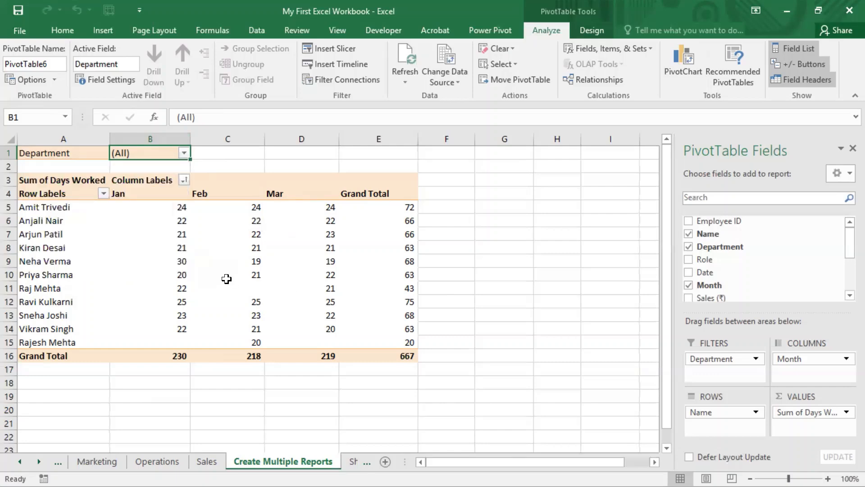
# Step: Compare the generated Sales, Operations and Marketing worksheets, and inspect the Department filter value on the Operations sheet
pyautogui.moveTo(229, 275)
pyautogui.click(207, 461)
pyautogui.click(157, 461)
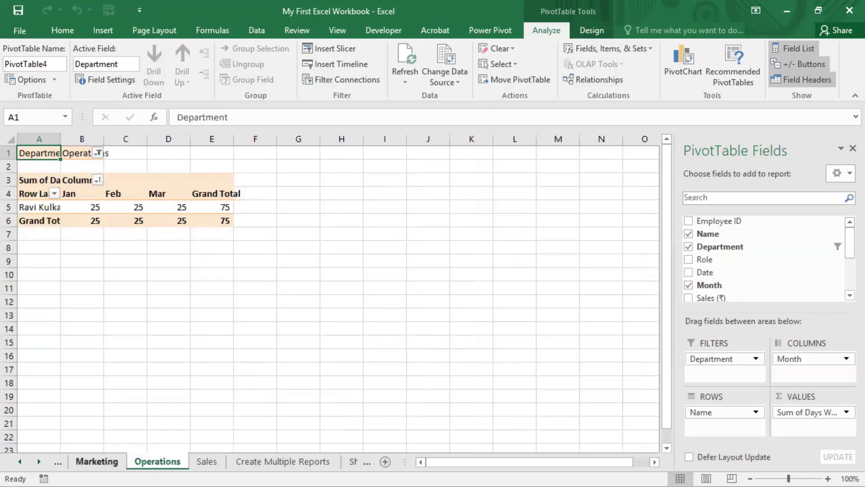
pyautogui.click(97, 461)
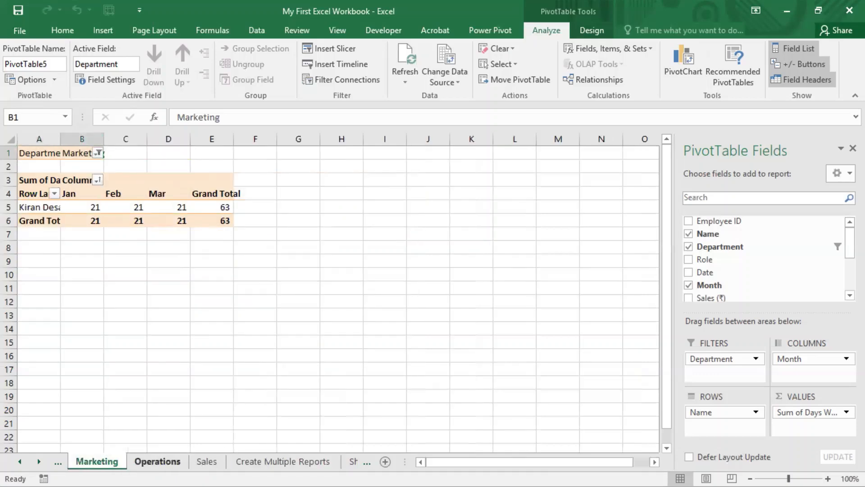
pyautogui.click(157, 461)
pyautogui.click(72, 154)
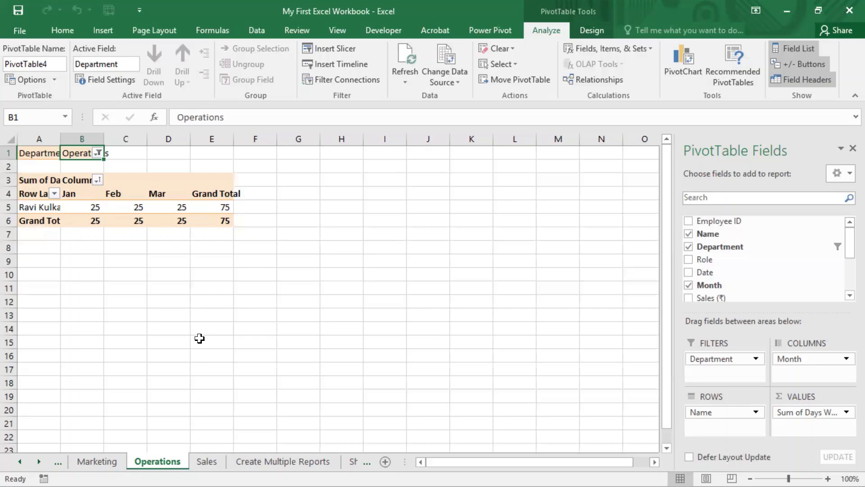
pyautogui.click(207, 461)
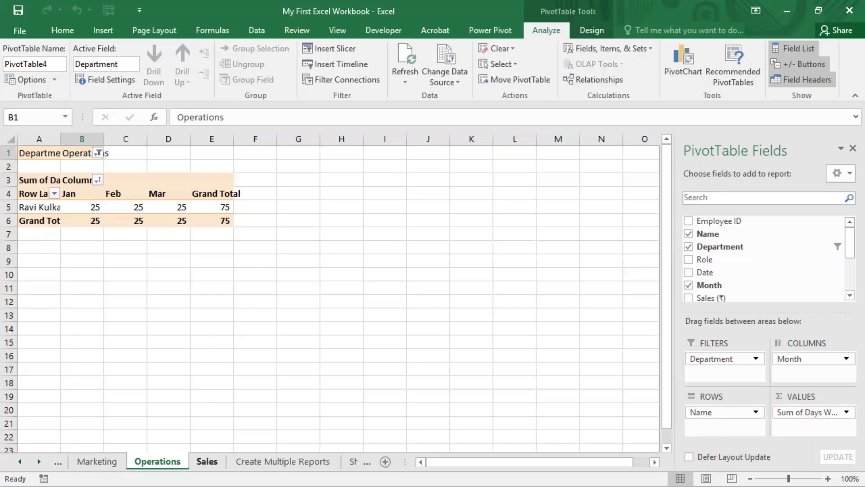
pyautogui.rightClick(201, 464)
pyautogui.click(259, 325)
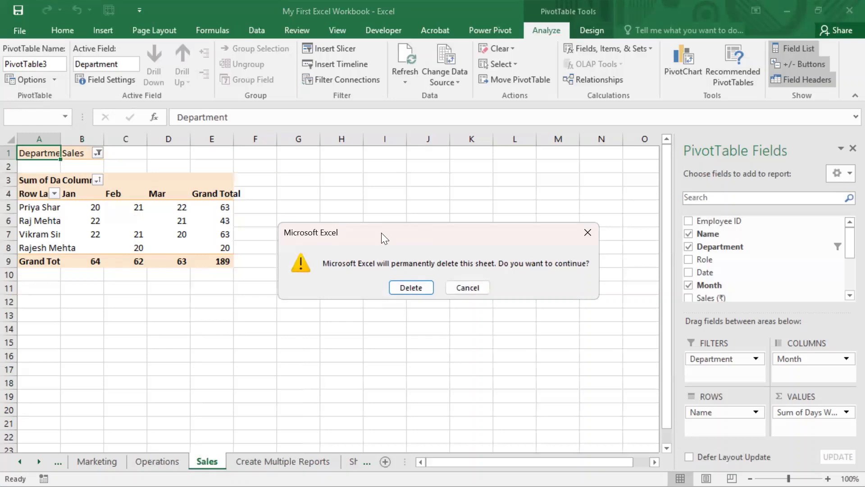
pyautogui.moveTo(381, 232); pyautogui.dragTo(209, 202)
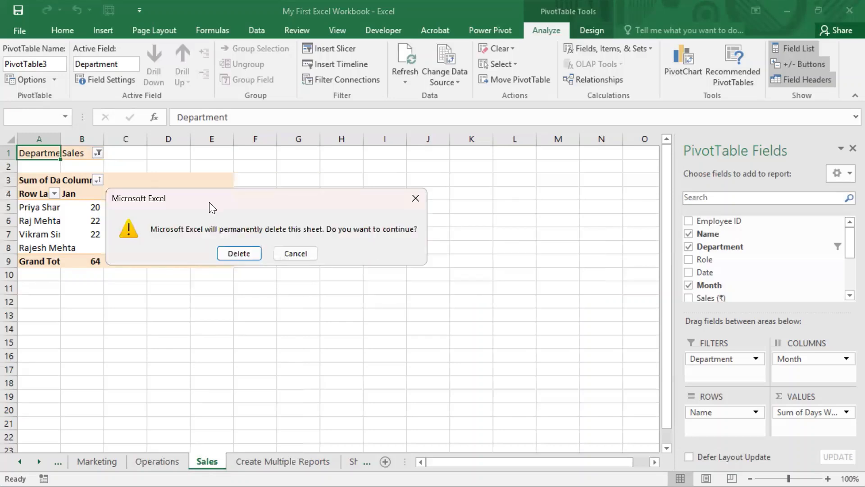
pyautogui.click(414, 197)
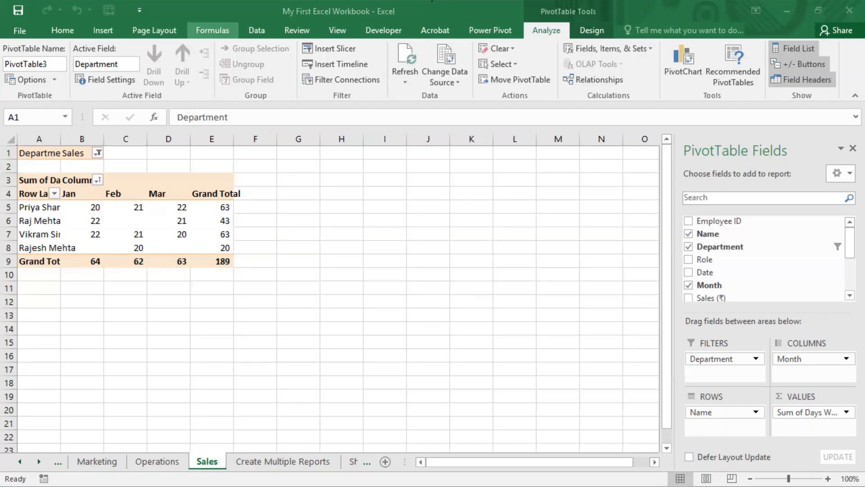
pyautogui.click(404, 38)
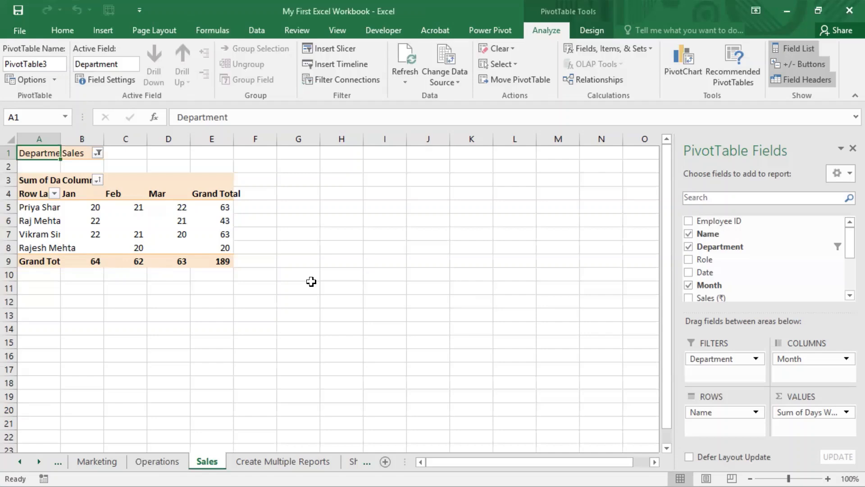